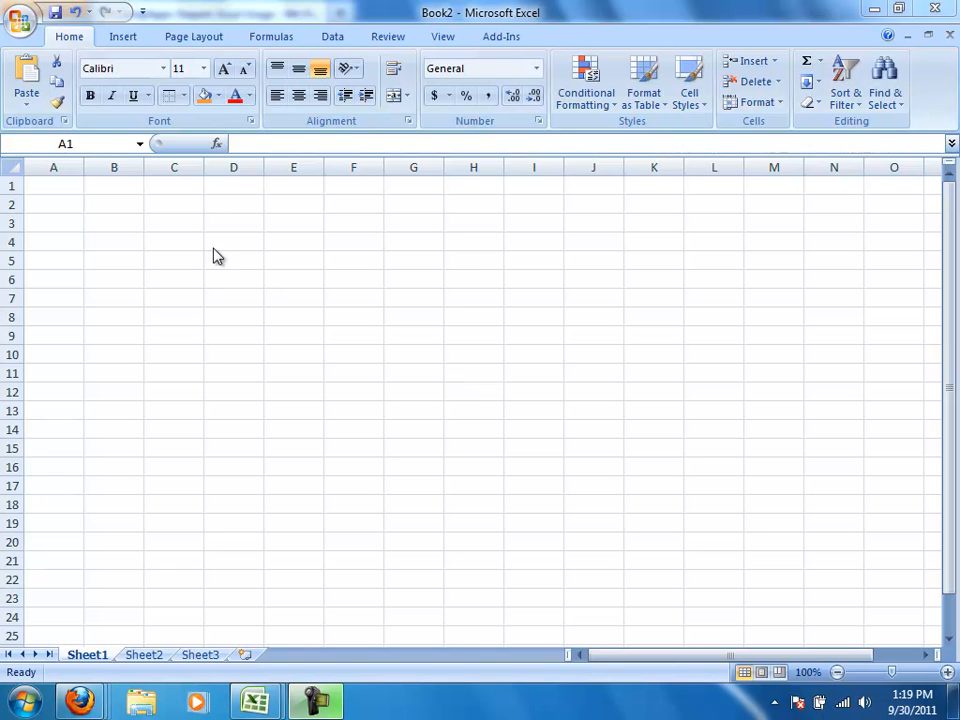
Enter the title Stock Project in cell A1 and the author's full name in cell A2.
click(57, 184)
text(S)
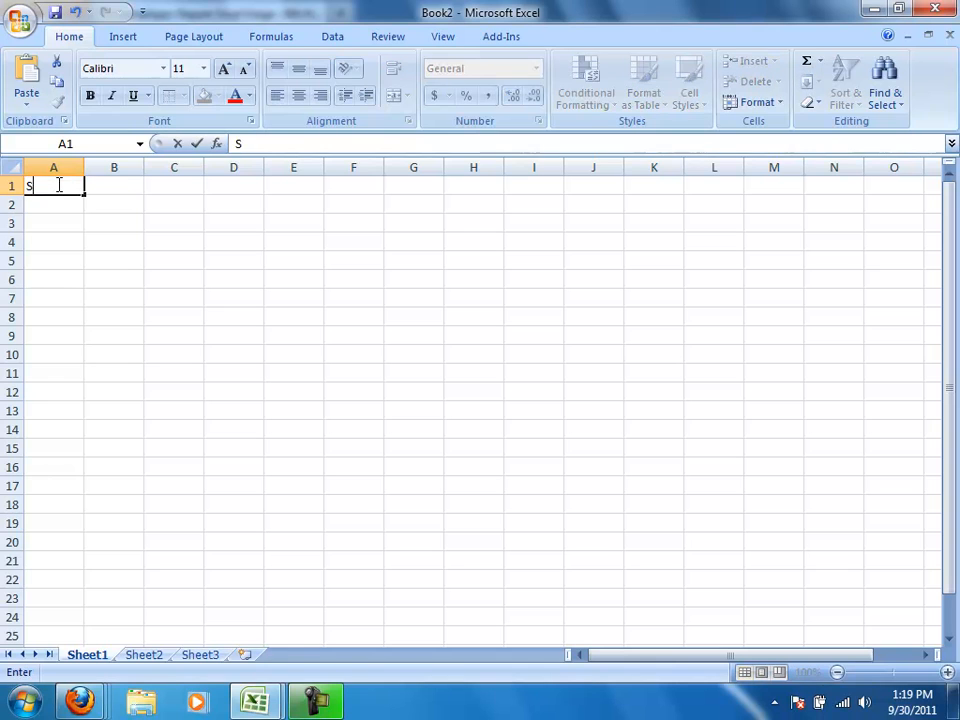
text(tock Pr)
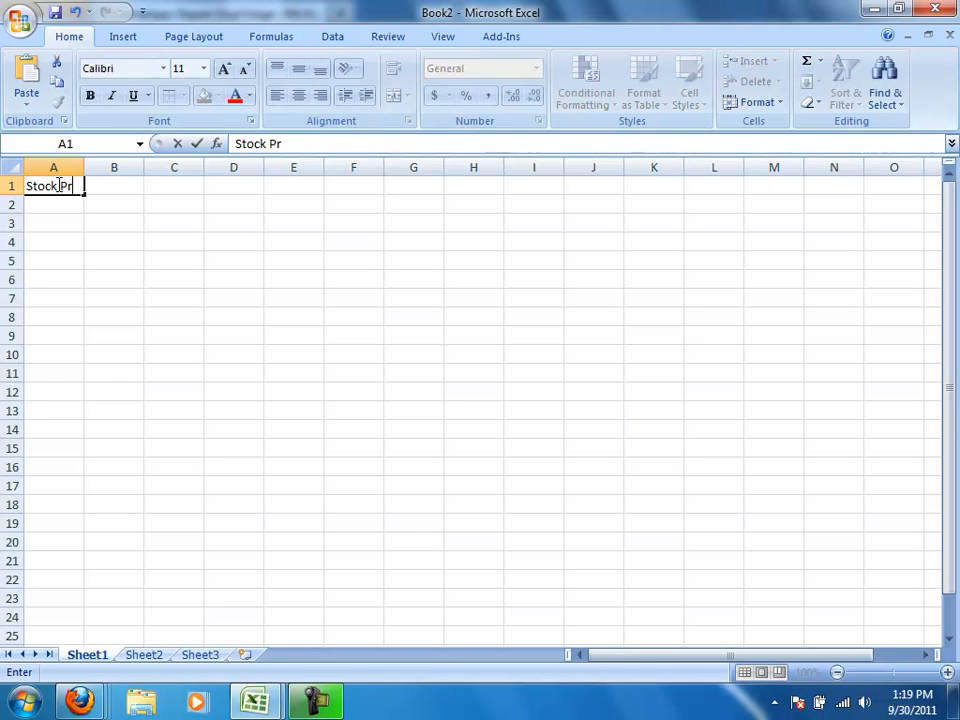
text(oject)
key(Return)
text(Te)
key(BackSpace)
text(im Stapert)
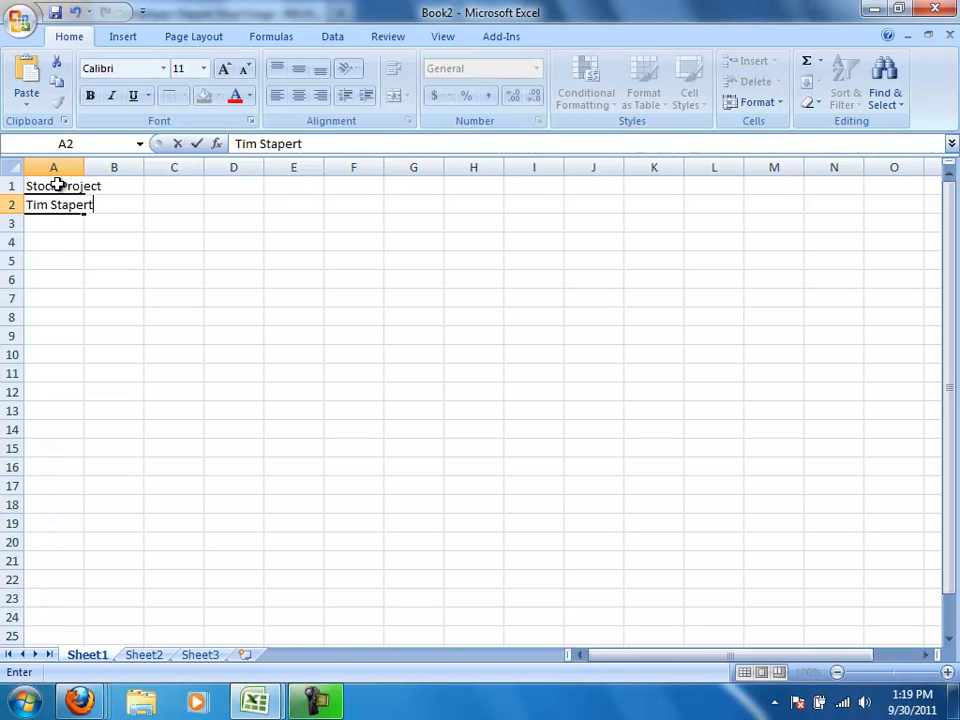
key(Return)
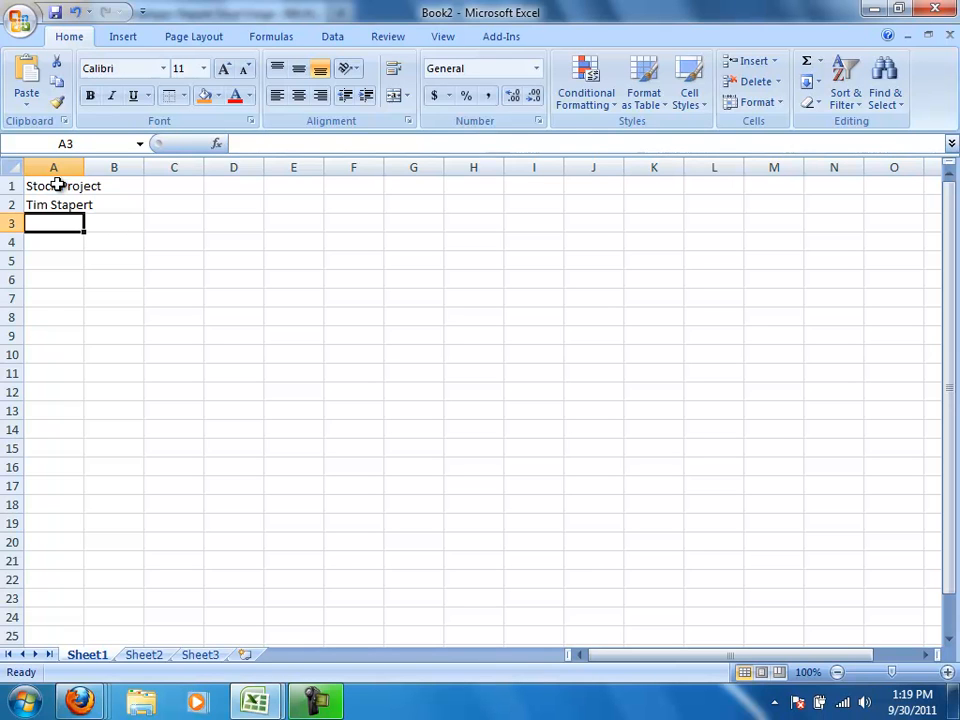
Enter the column headings Company Name in A3 and Symbol in B3.
text(Comp)
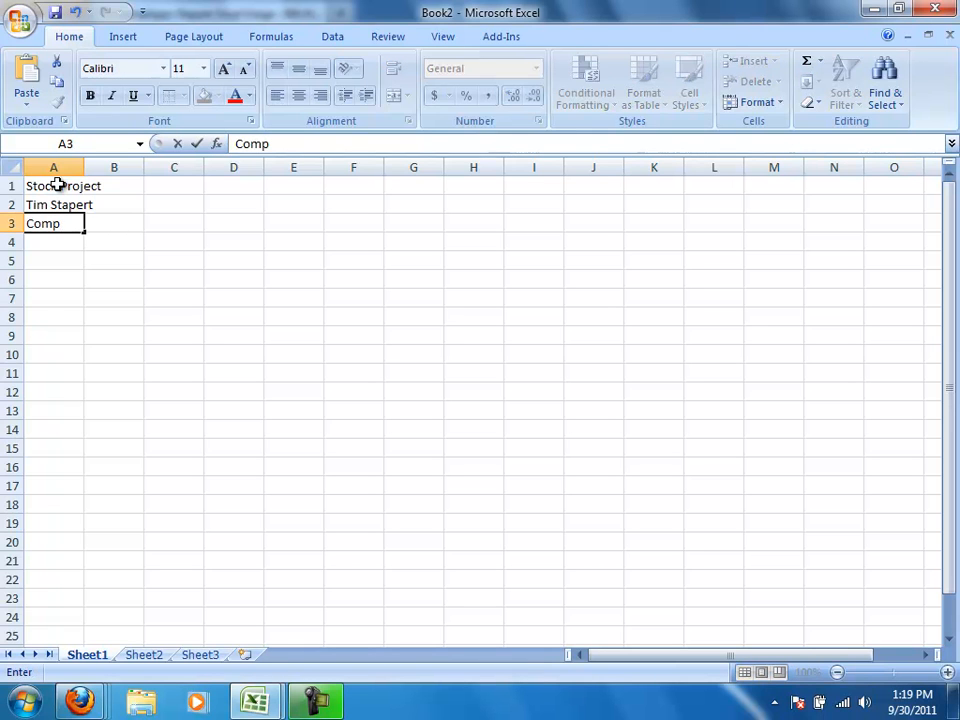
text(any Name)
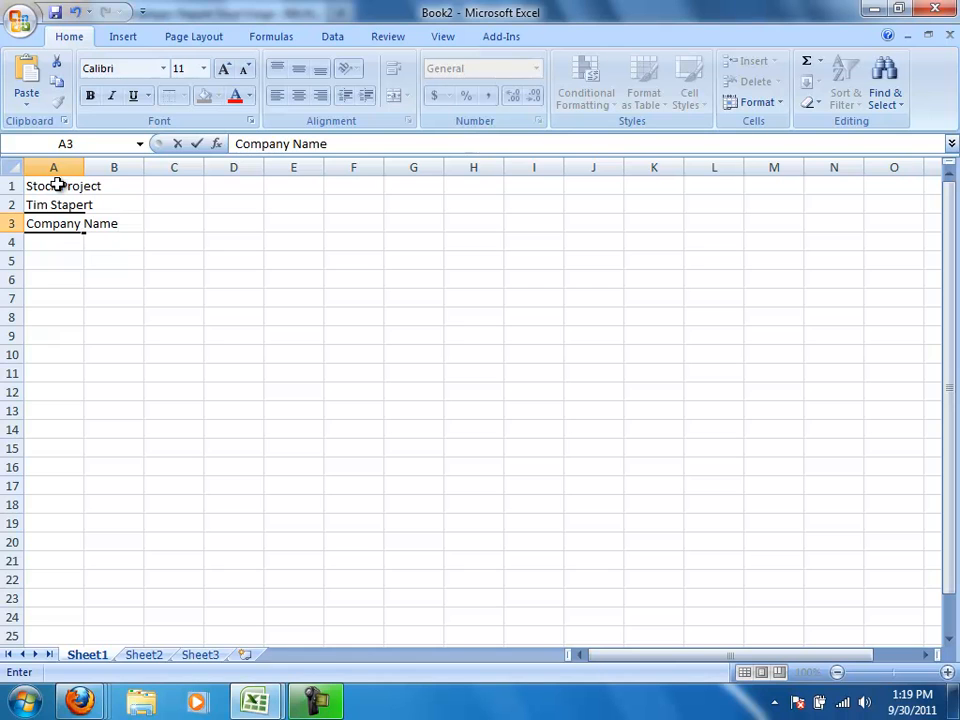
key(Tab)
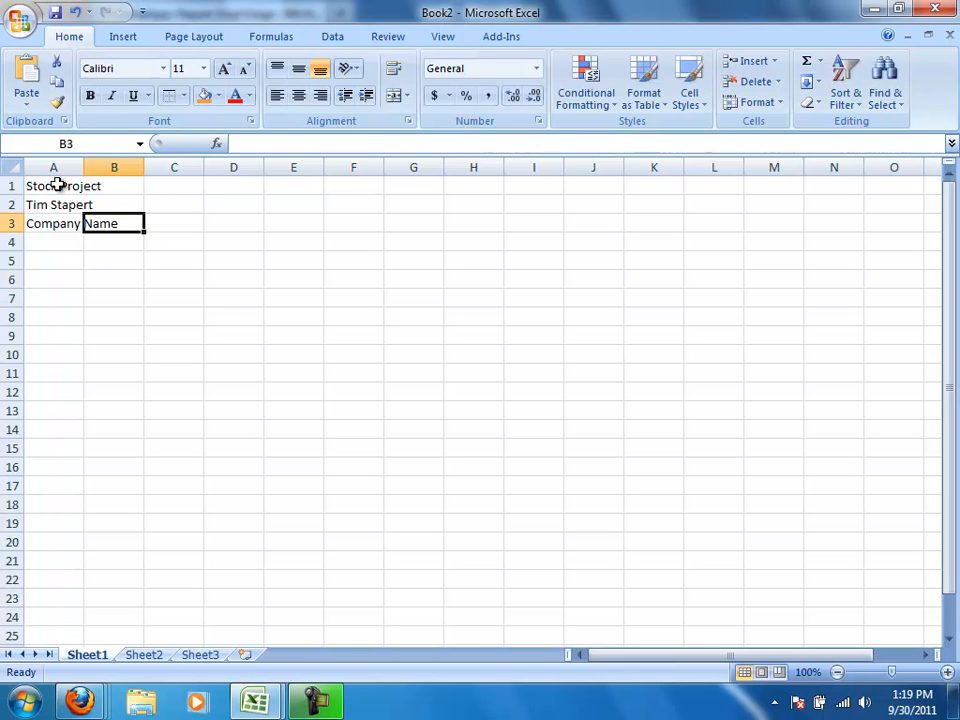
text(Symbol)
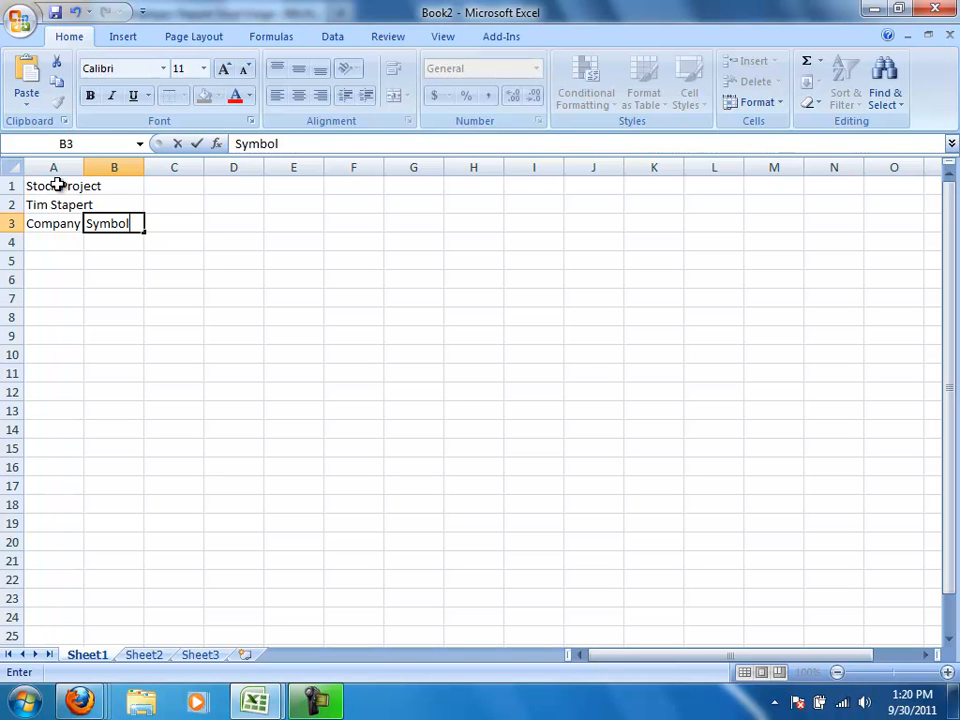
key(Tab)
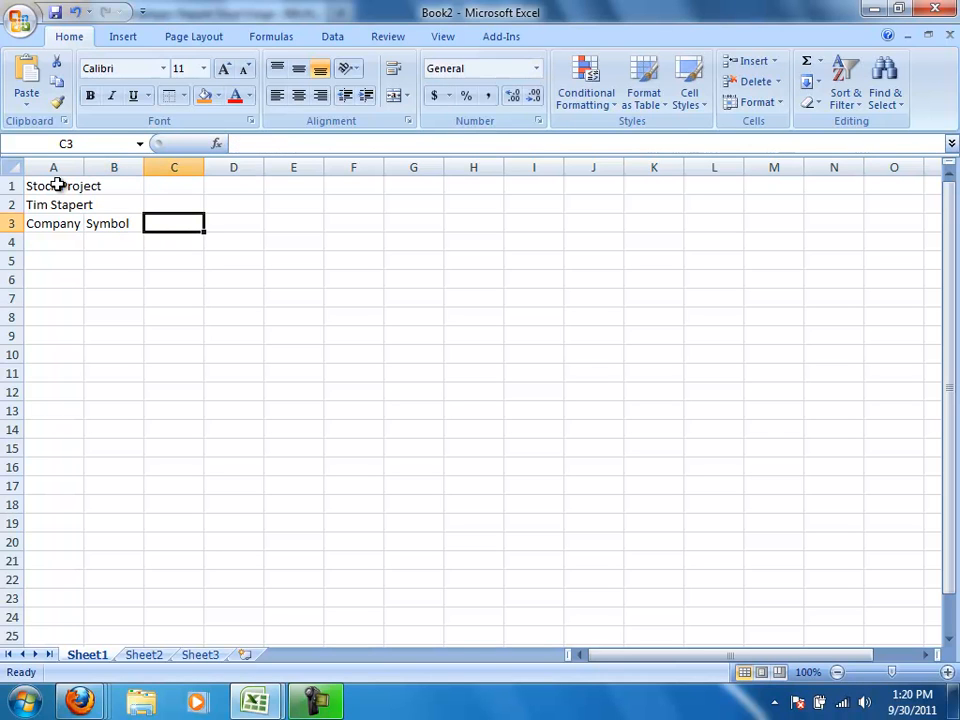
text(Today's Date)
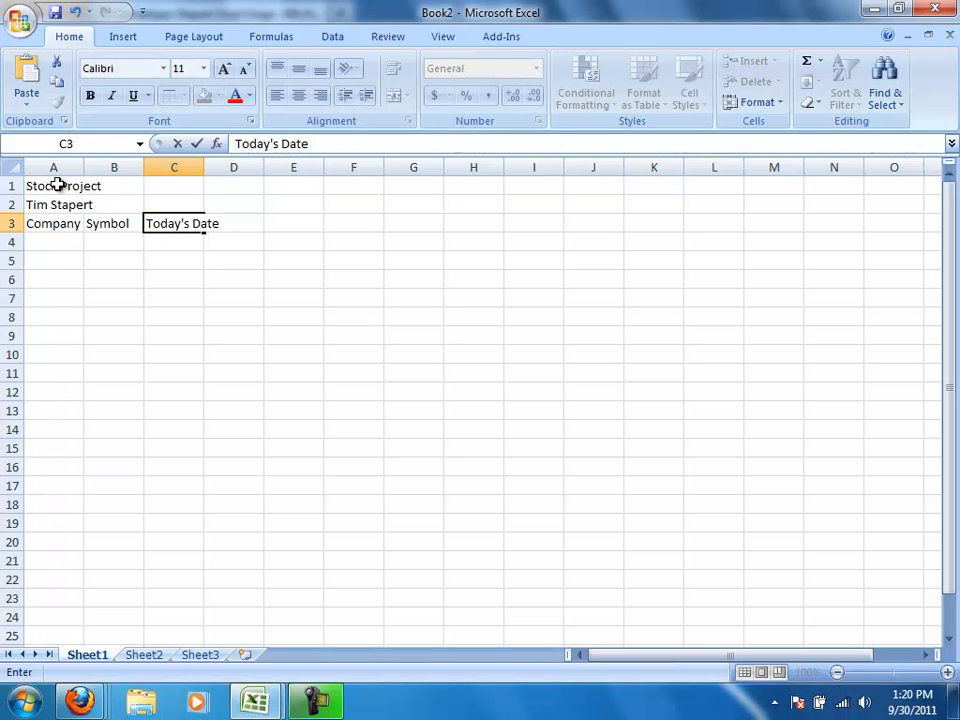
key(BackSpace)
key(BackSpace)
key(BackSpace)
key(BackSpace)
key(BackSpace)
key(BackSpace)
key(BackSpace)
key(BackSpace)
key(BackSpace)
key(BackSpace)
key(BackSpace)
key(BackSpace)
Enter the column headings Purchase Date in C3 and Initial Price in D3.
text(Pur)
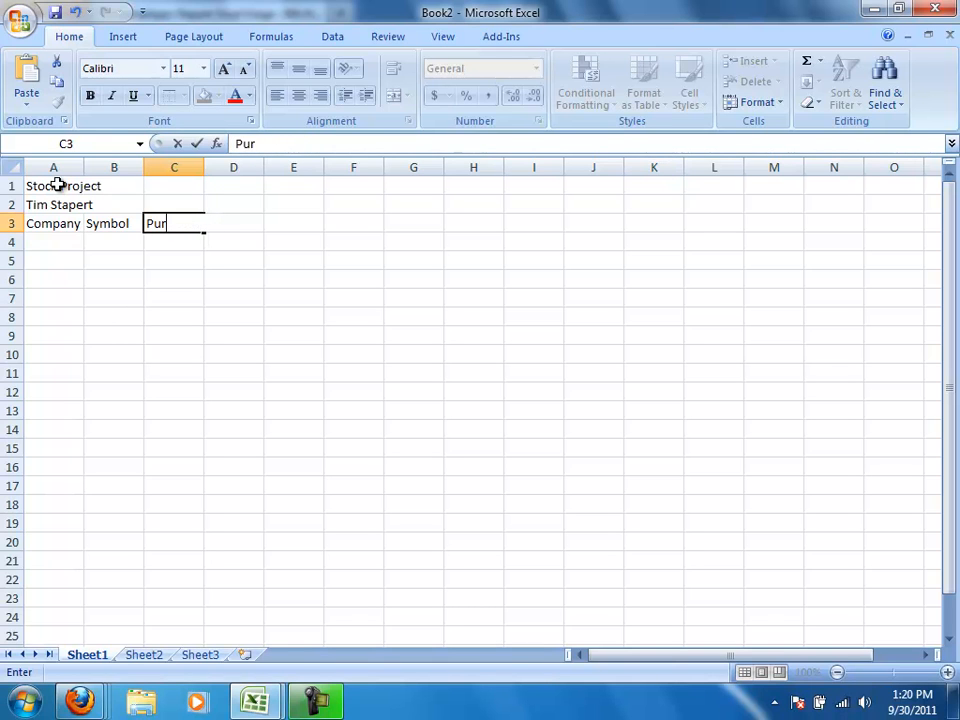
text(chase Date)
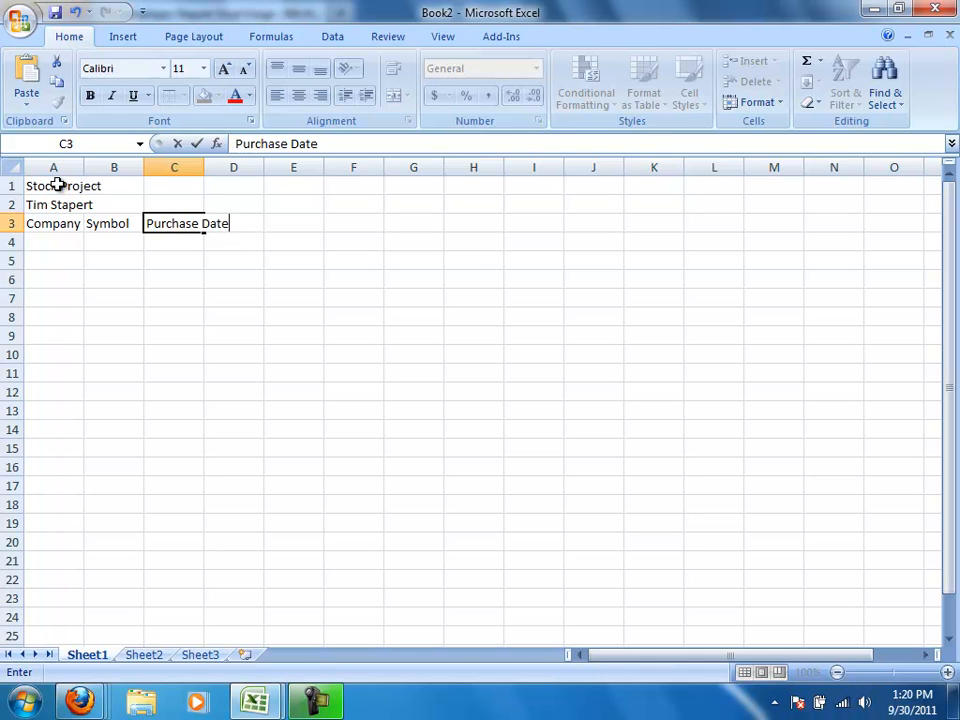
key(Tab)
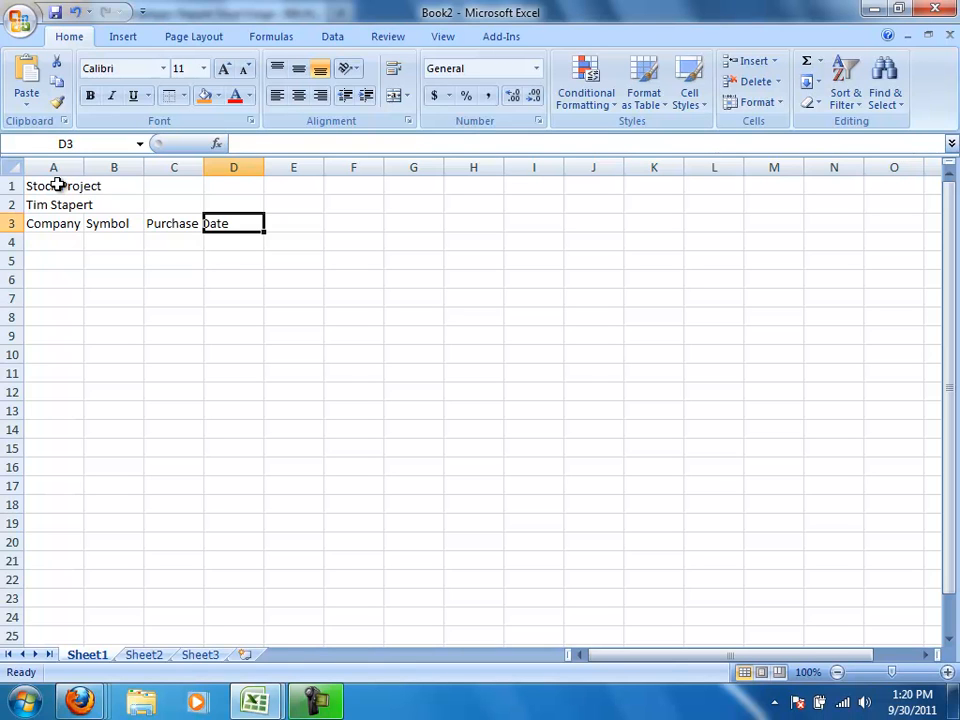
text(In)
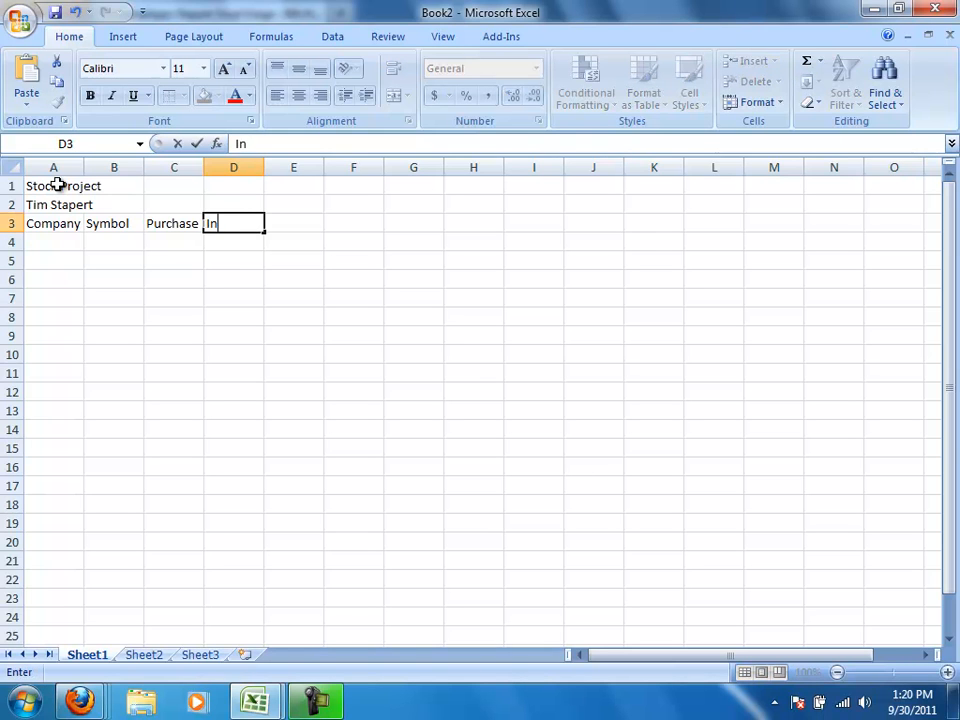
text(itial Price)
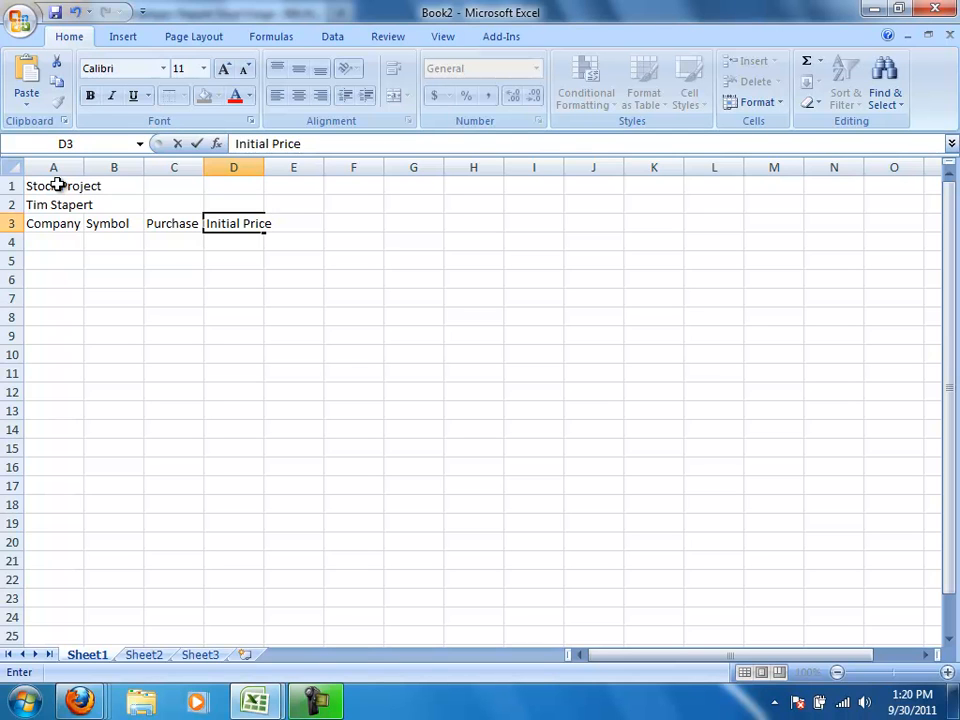
key(Tab)
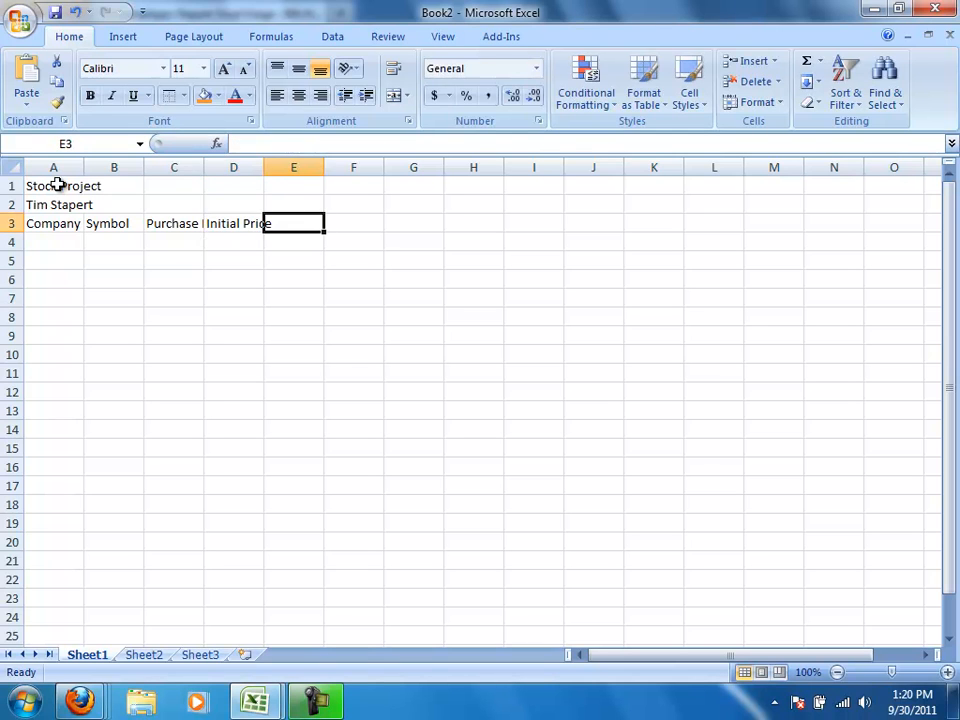
Enter the column headings Initial Investment in E3 and Number of Shares in F3.
text(Initial )
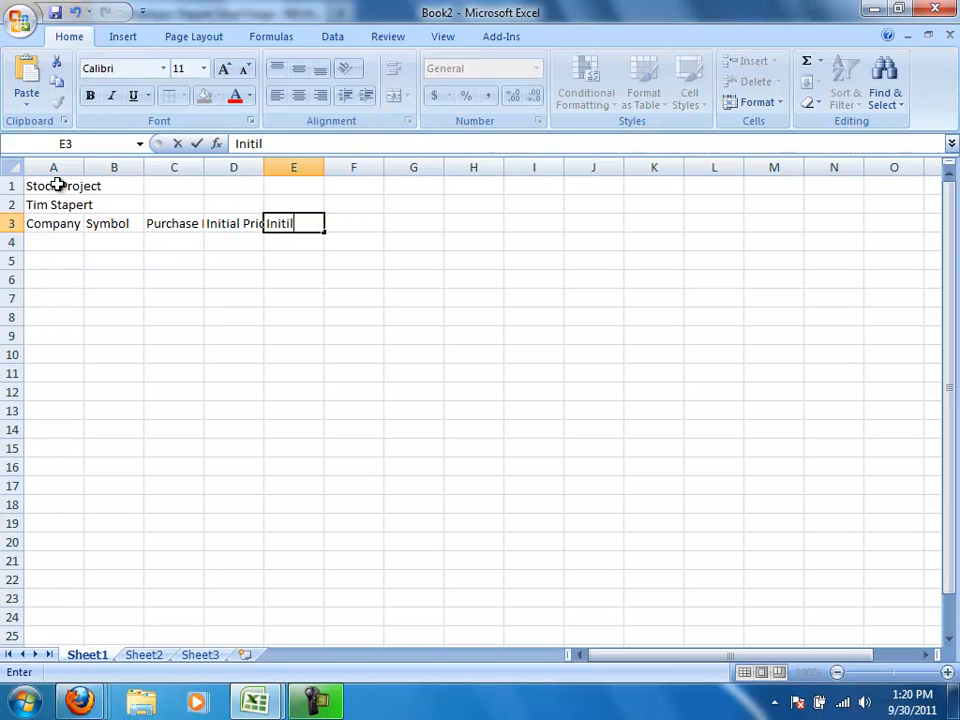
text(Investment)
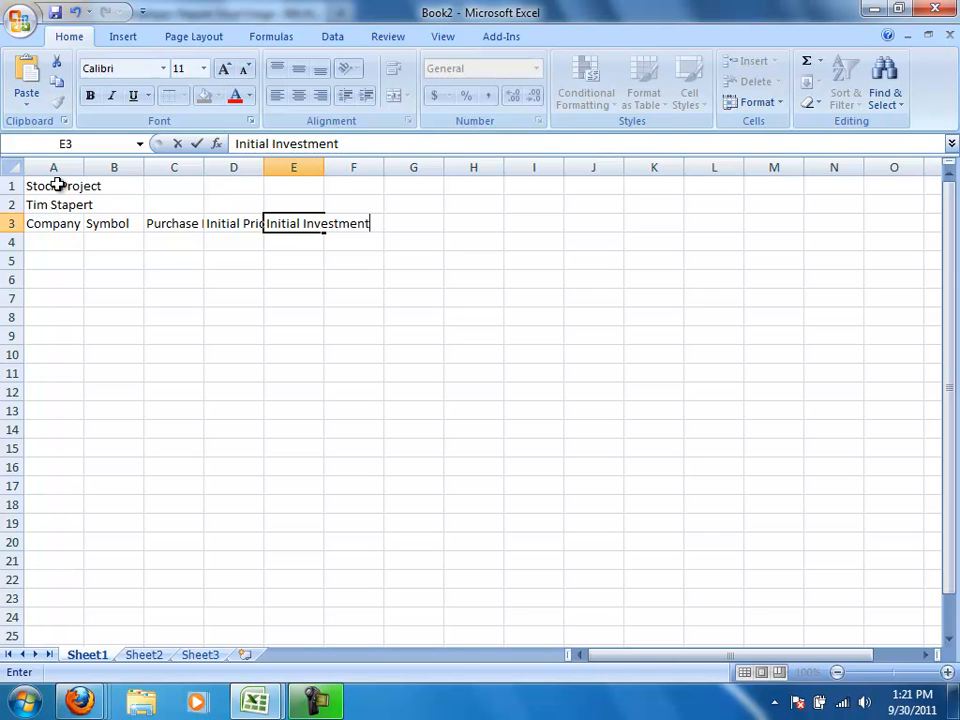
key(Tab)
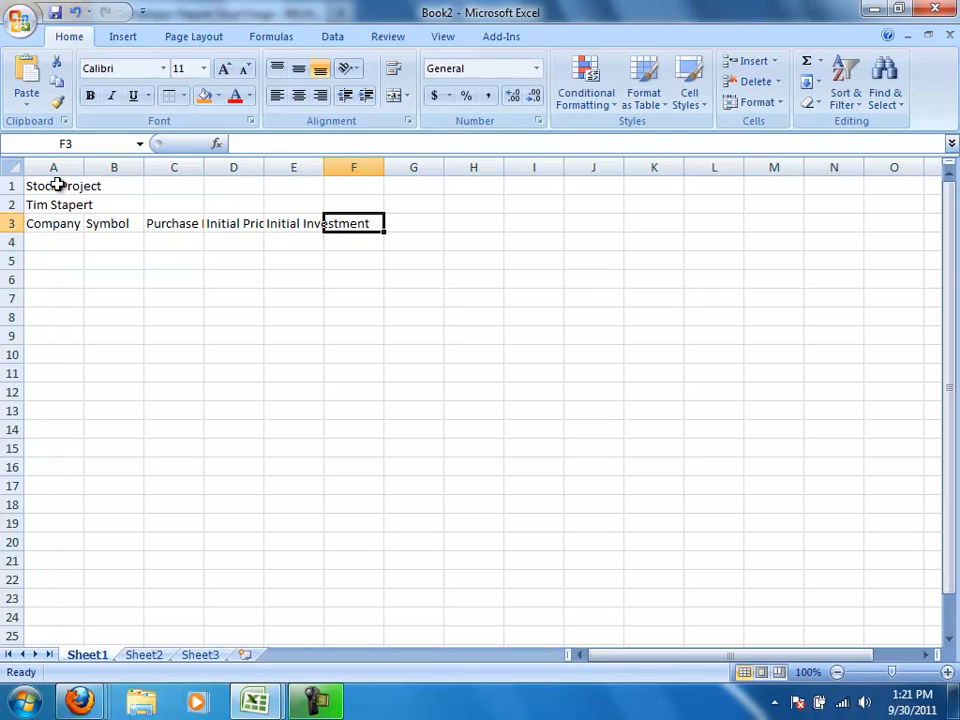
text(Number of Shares)
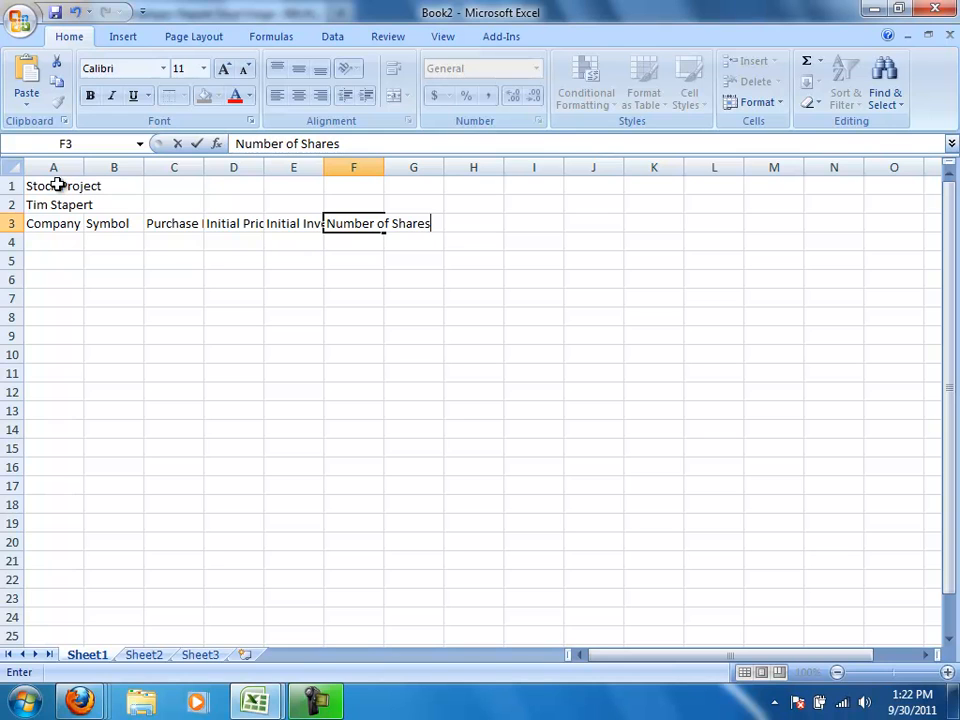
Enter the row label Total in cell A14, leaving rows 4 to 13 empty for the stock entries.
click(52, 241)
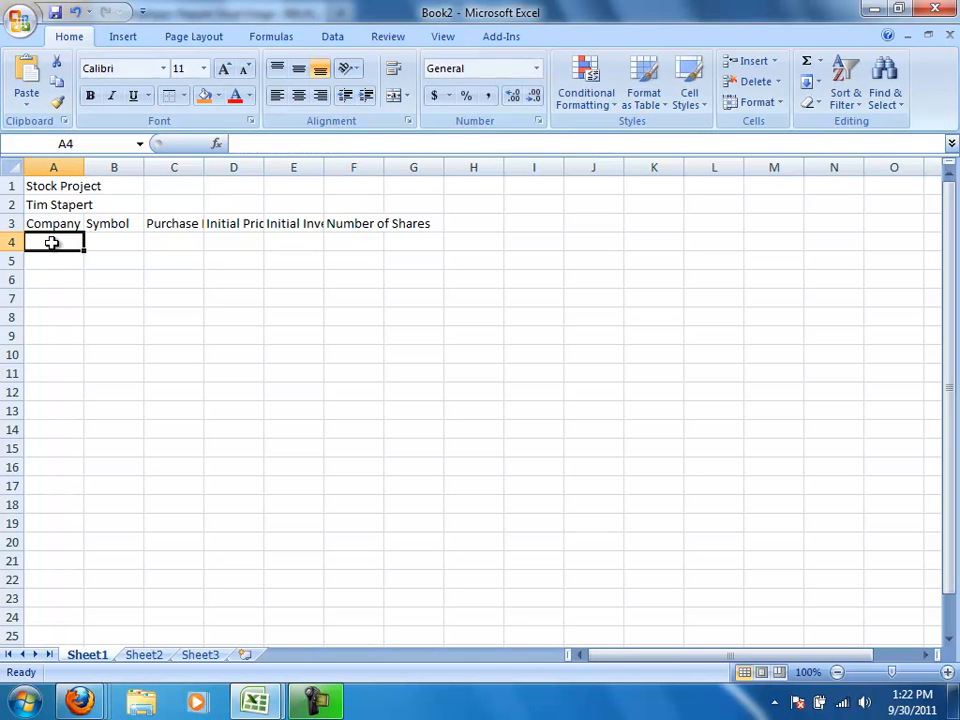
key(Down)
key(Down)
key(Down)
key(Down)
key(Down)
key(Down)
key(Down)
key(Down)
key(Down)
key(Down)
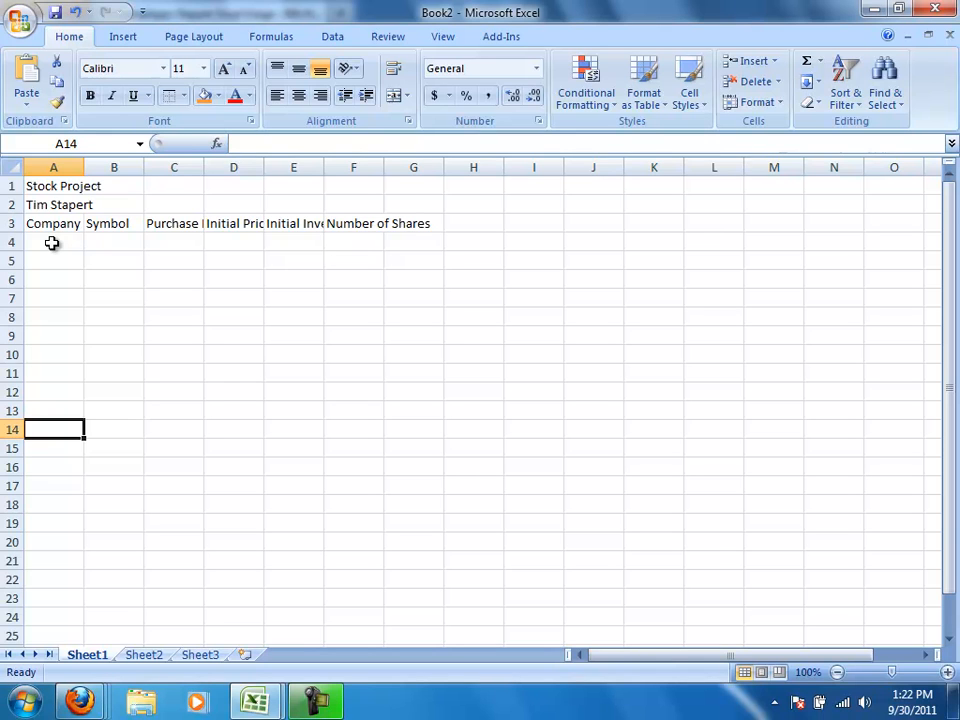
text(Total)
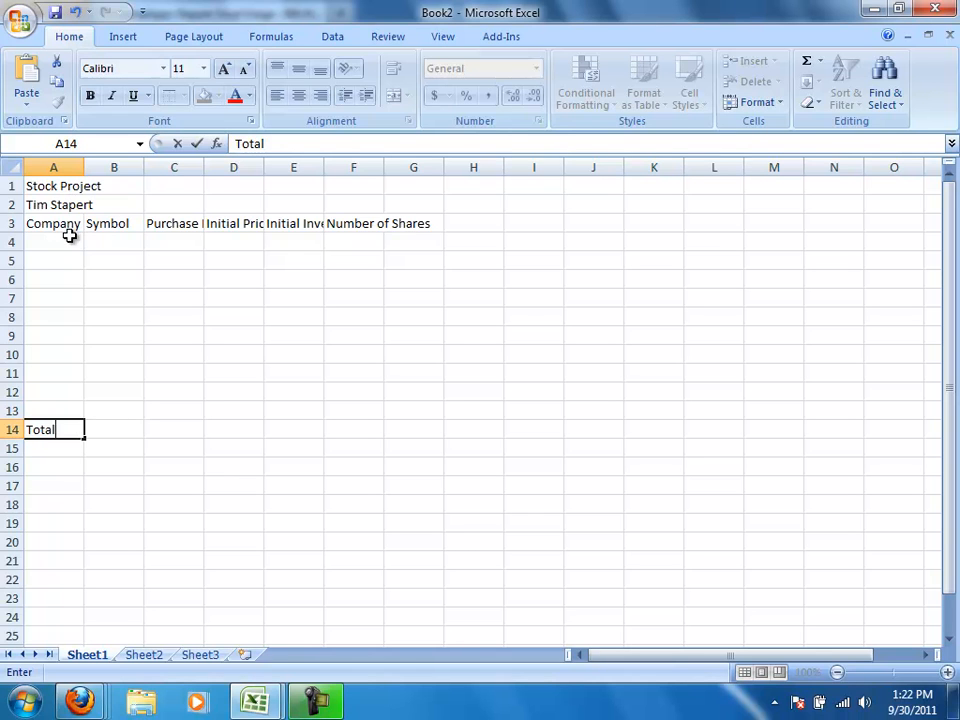
click(68, 228)
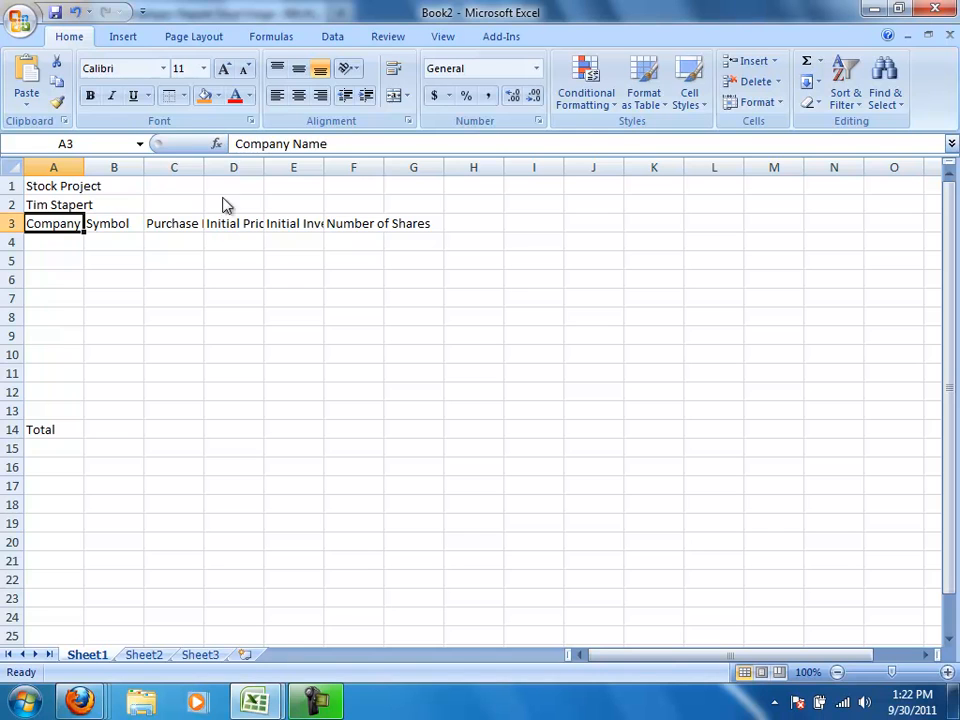
Fit columns A, C, D and E to their headings and narrow column B to the width of Symbol.
mouse_move(84, 170)
mouse_down()
mouse_move(143, 166)
mouse_move(71, 165)
mouse_move(92, 170)
mouse_up()
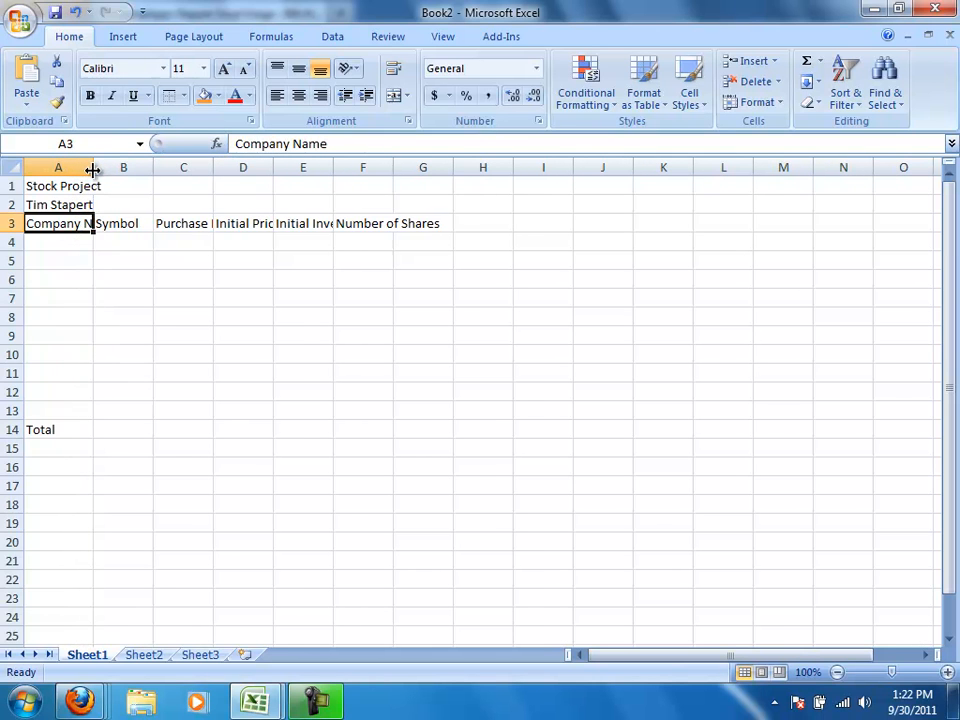
double_click(92, 169)
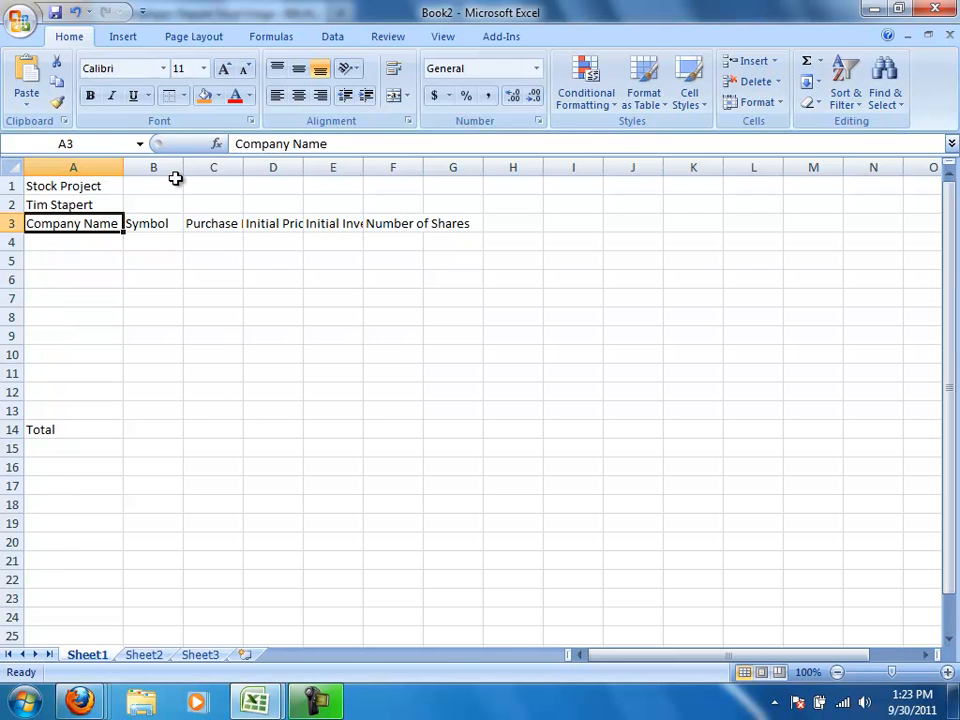
drag(184, 167, 173, 167)
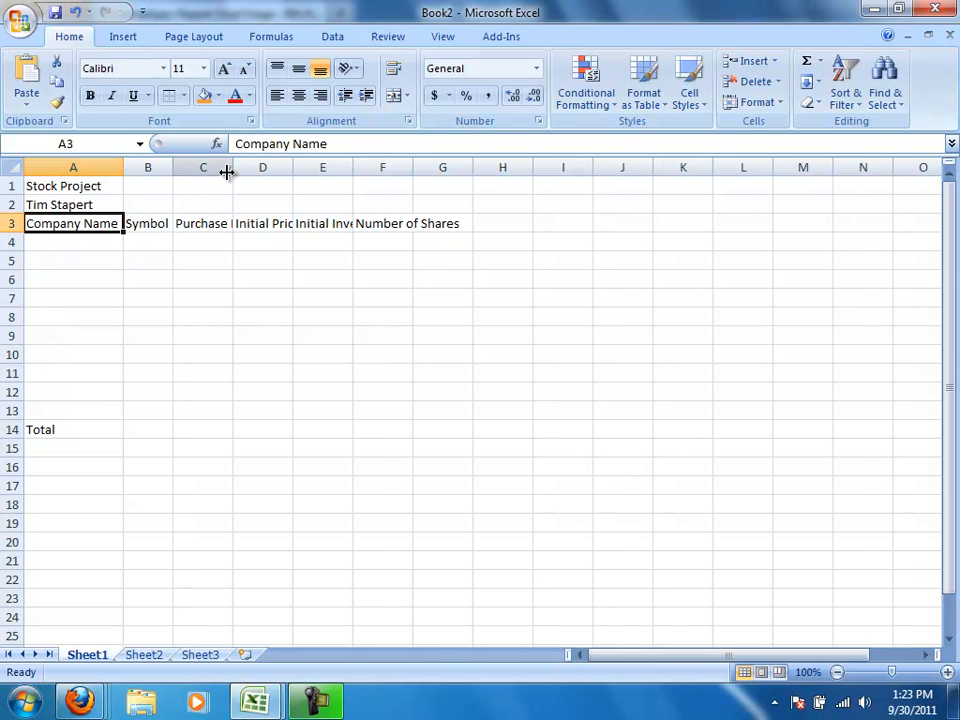
double_click(231, 166)
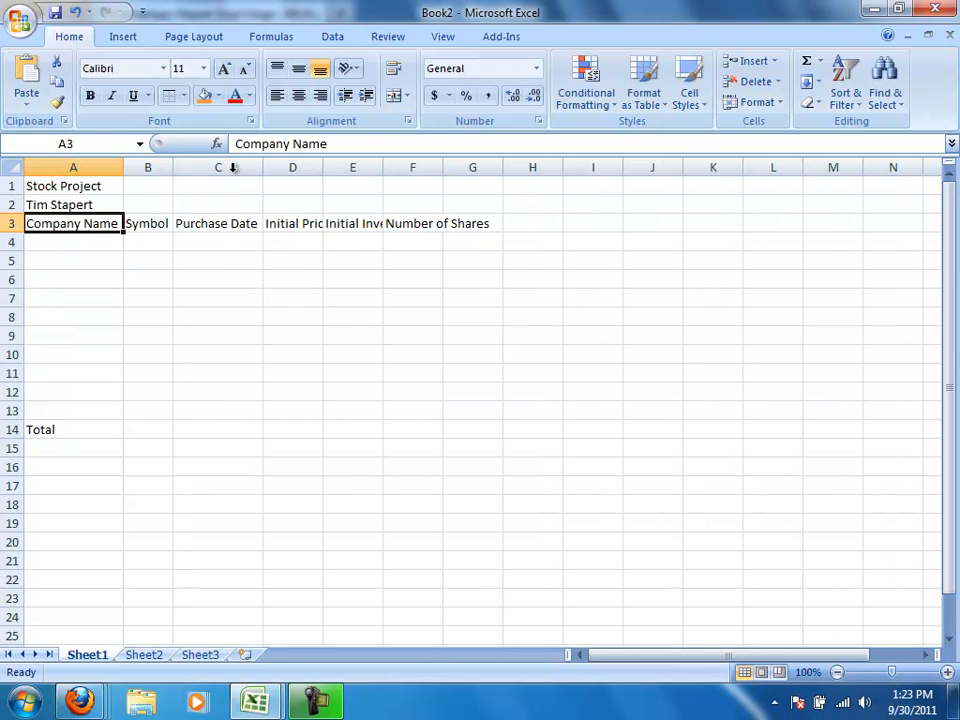
double_click(323, 167)
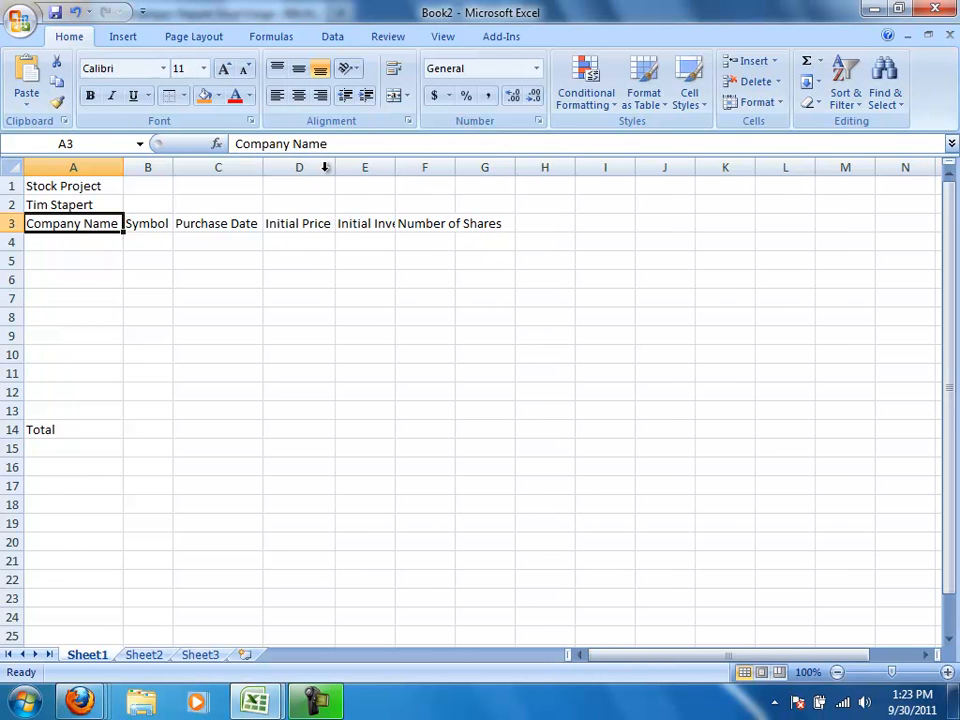
double_click(395, 167)
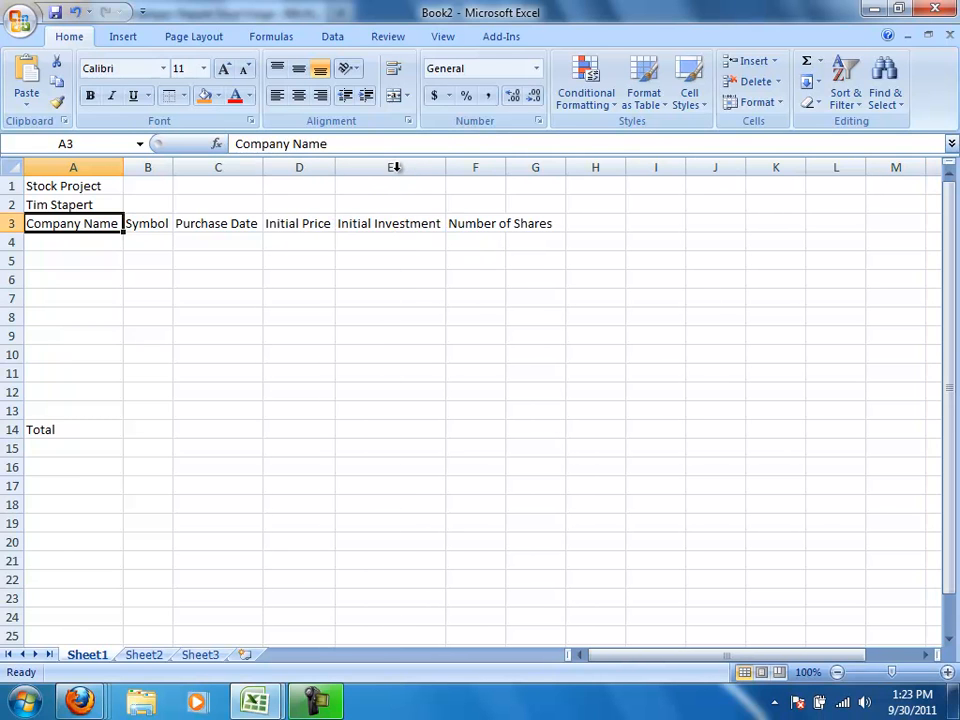
Try fitting column F to the Number of Shares heading and undo the width change.
double_click(505, 167)
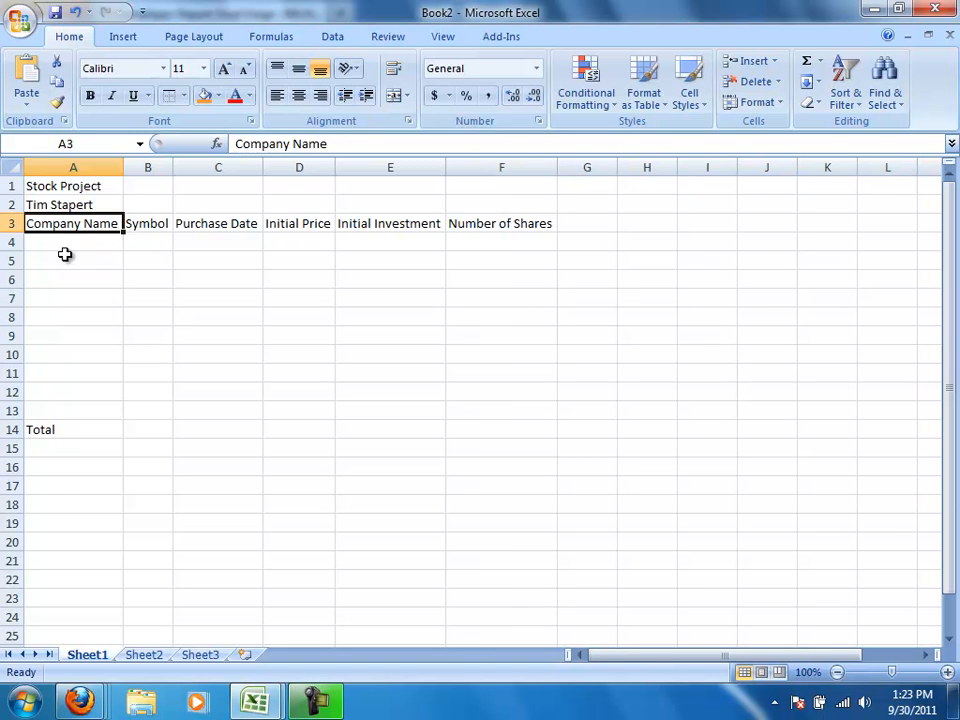
click(40, 189)
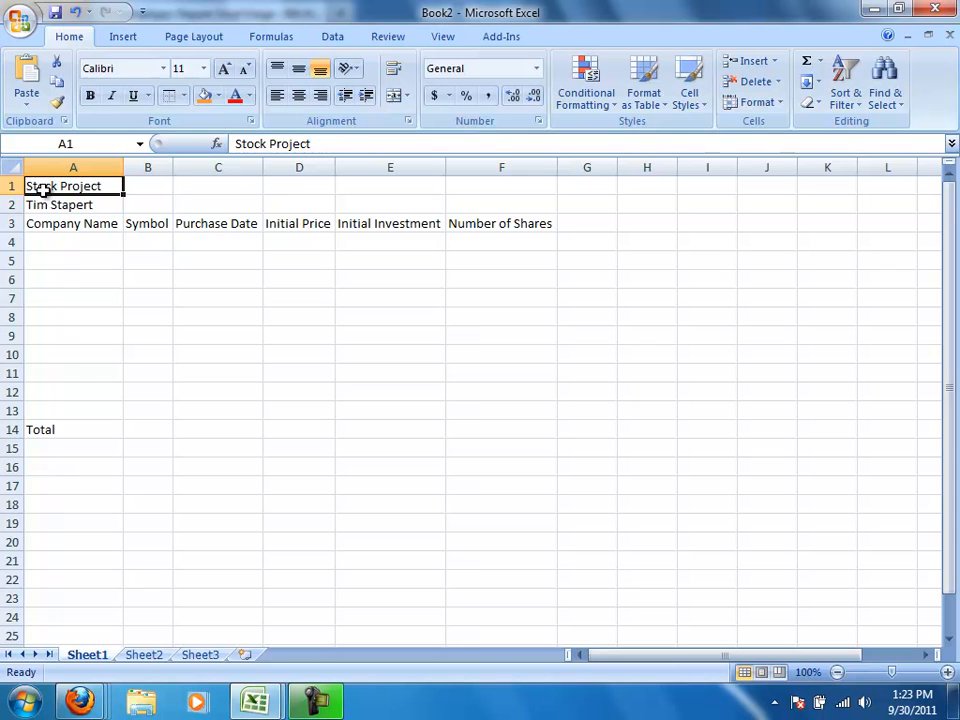
key(ctrl+z)
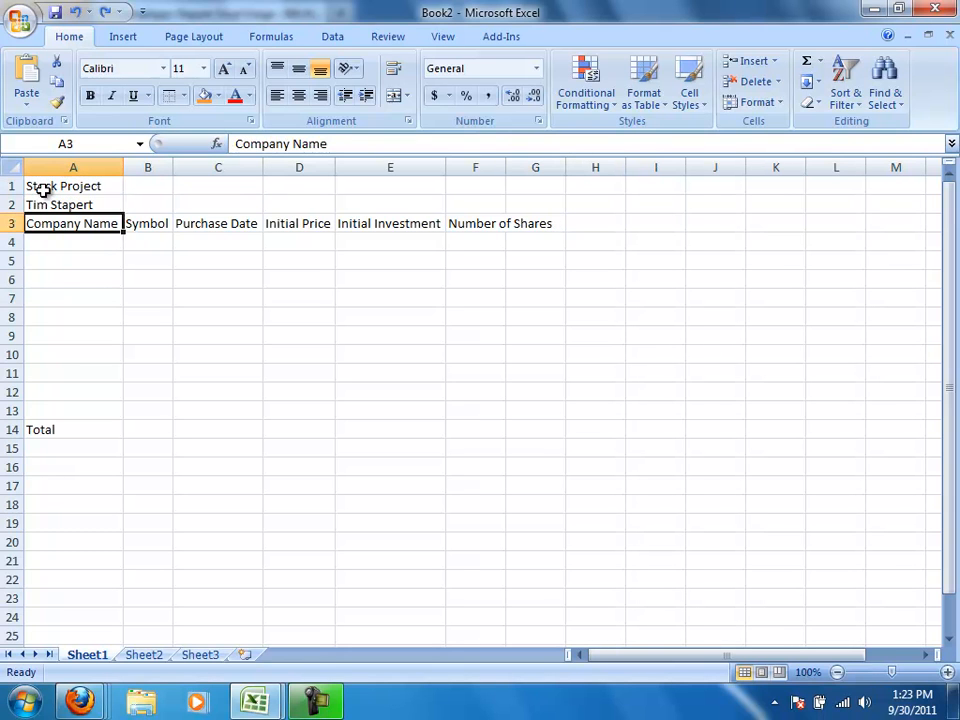
double_click(505, 170)
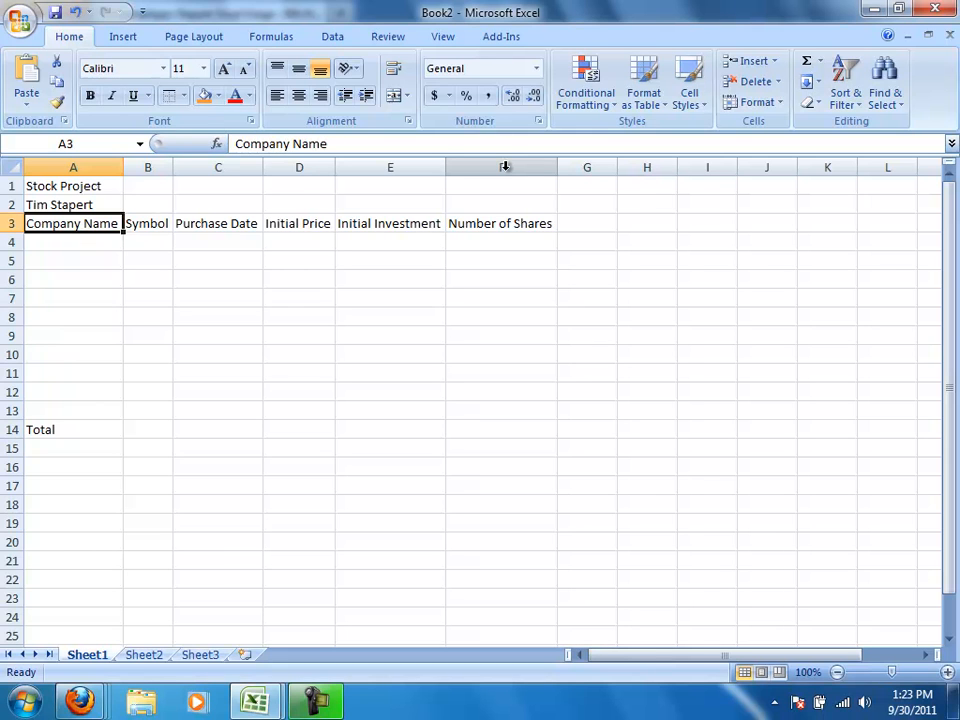
key(ctrl+z)
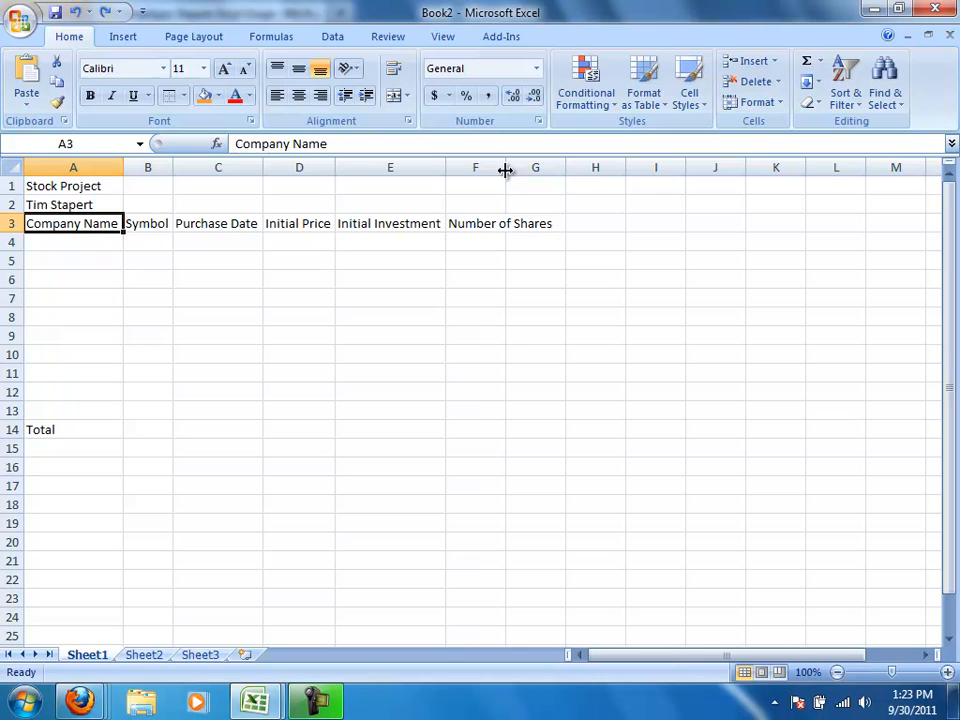
Fit column F to the Number of Shares heading, and merge and center the title across A1:F1.
double_click(505, 170)
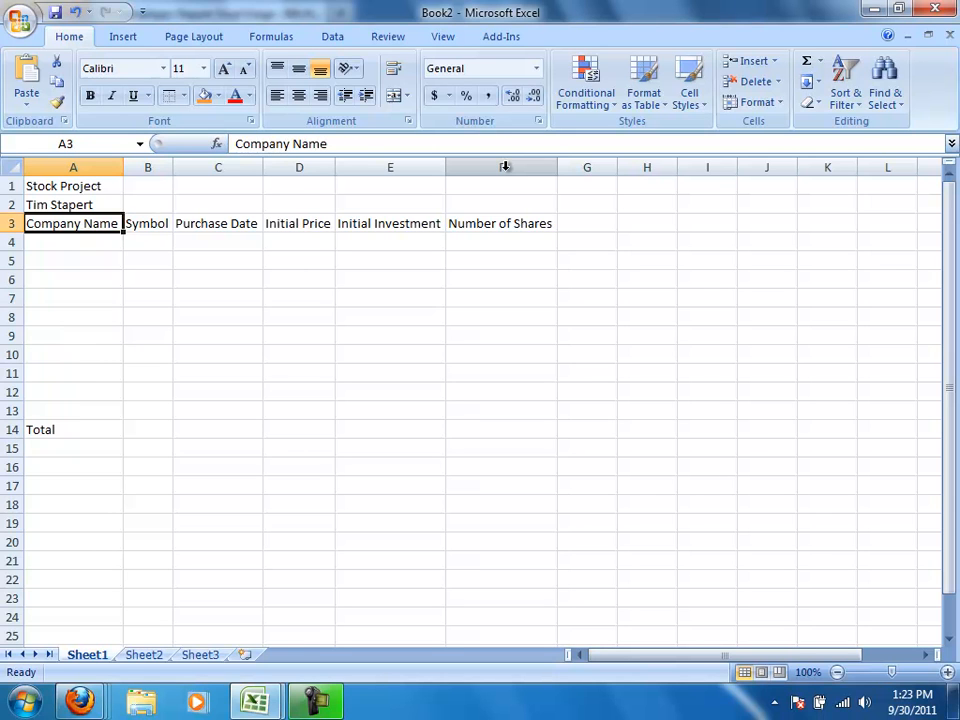
click(91, 183)
drag(91, 183, 462, 184)
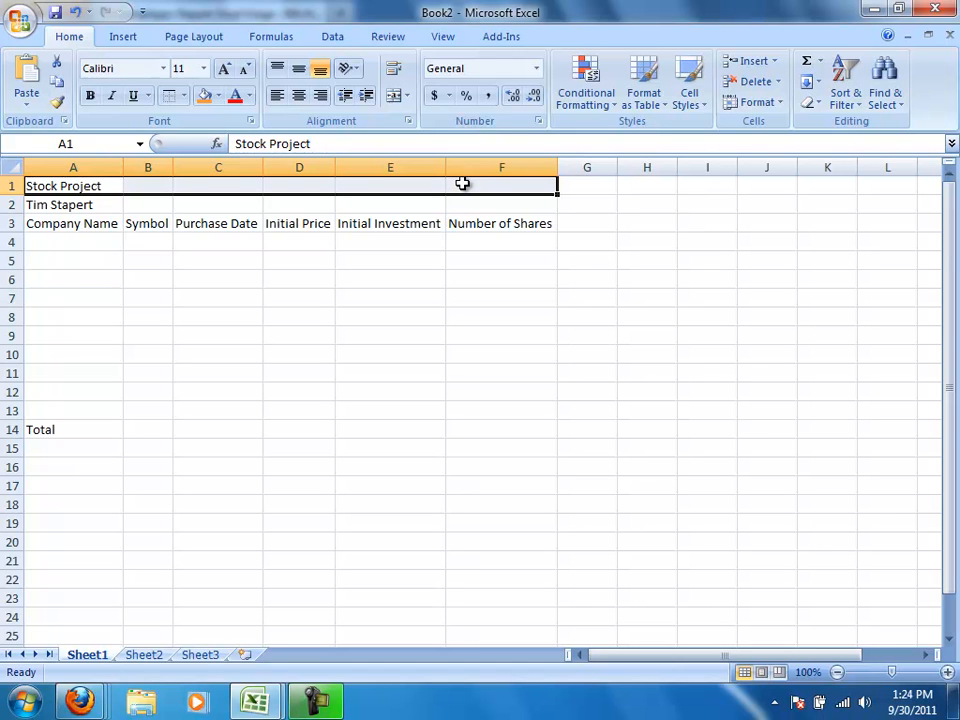
click(398, 103)
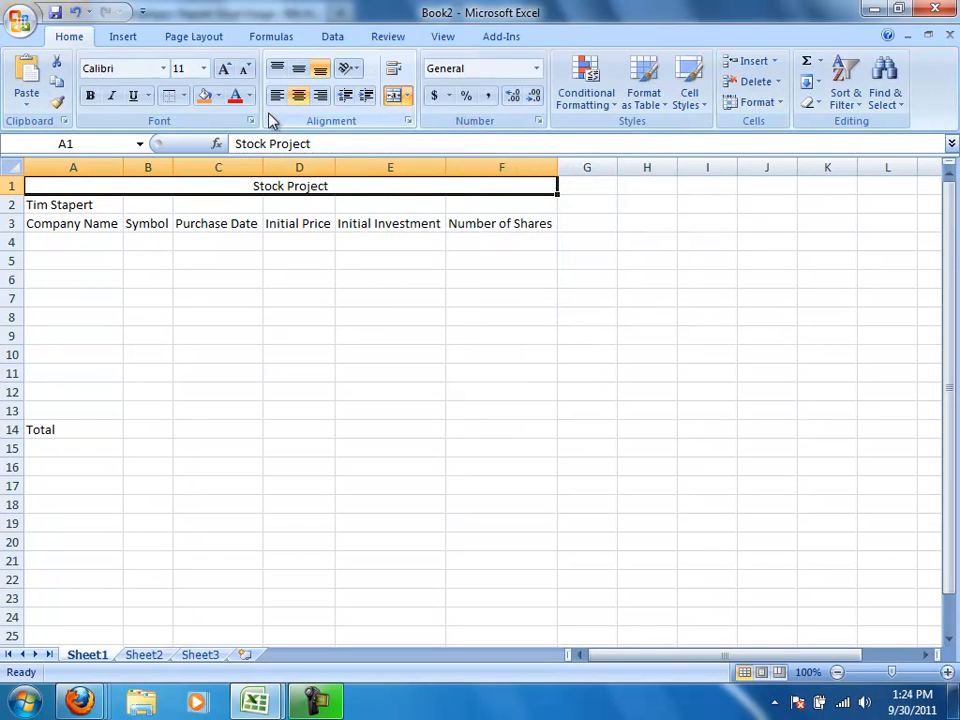
Try merging and centering the name across A2:F2 and undo the merge.
click(95, 205)
drag(95, 205, 467, 205)
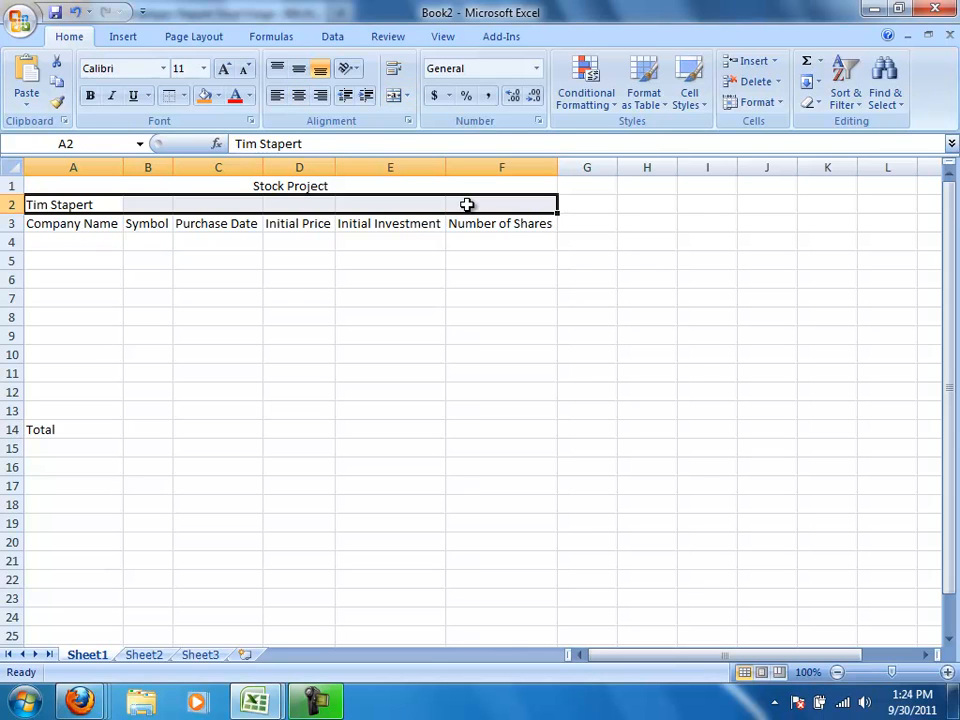
click(396, 101)
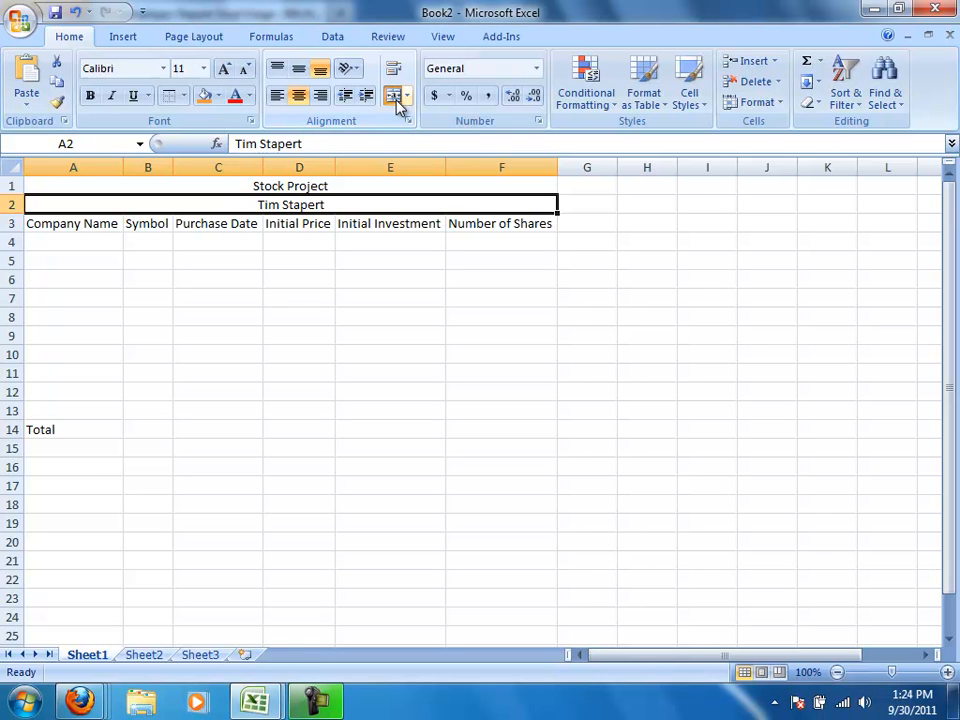
click(396, 99)
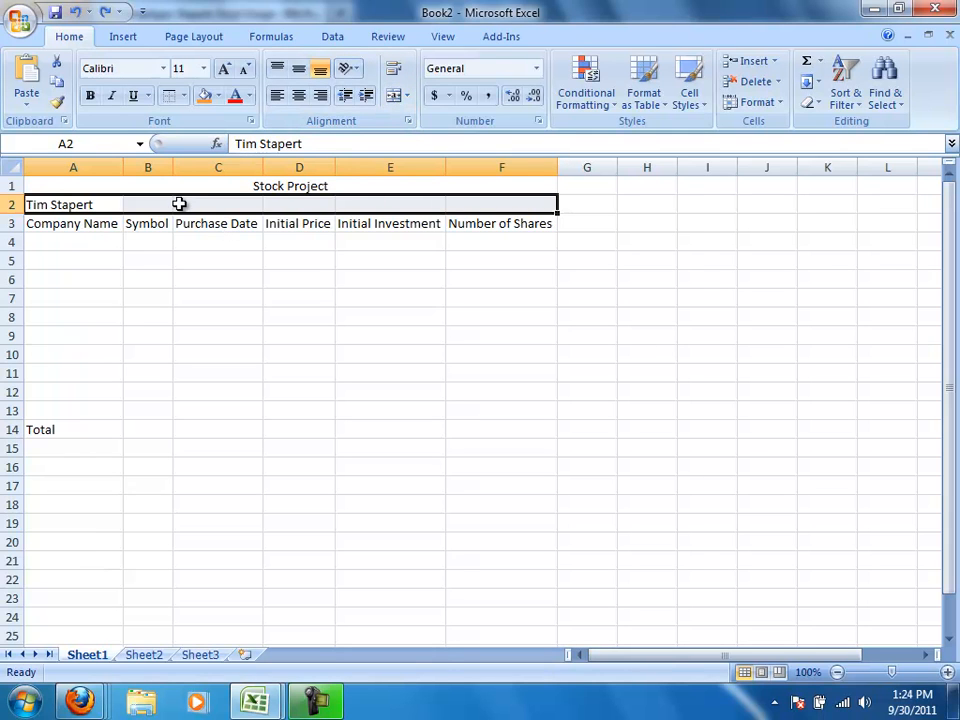
Merge and center the name in row 2 across cells A2 to F2.
click(88, 205)
drag(88, 205, 463, 212)
click(393, 97)
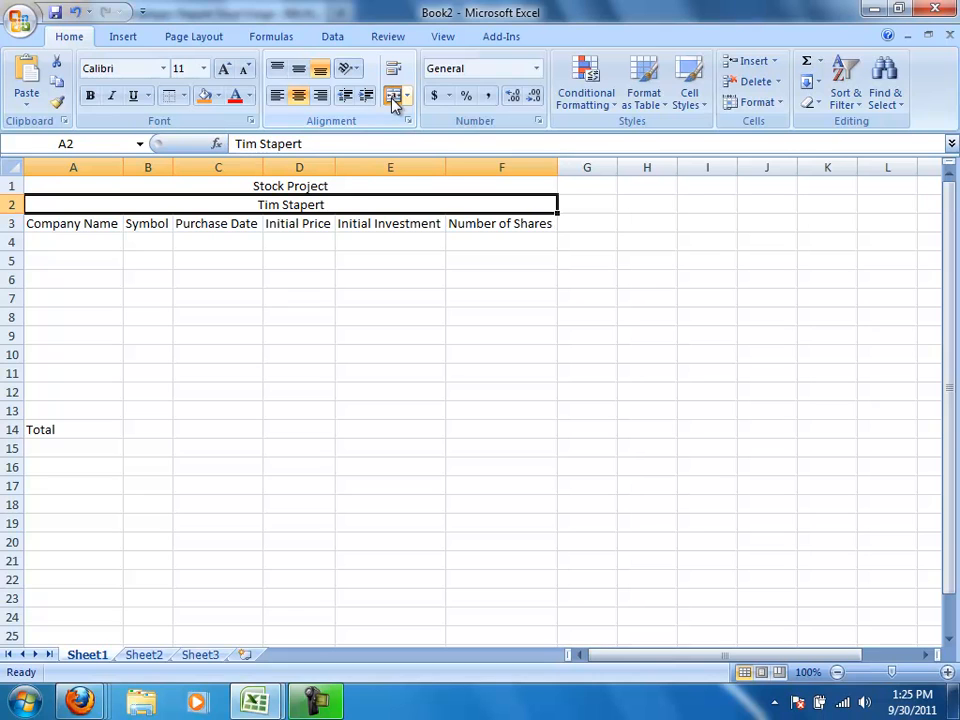
Try the Accent1 cell style with bold 18-point text on the Stock Project title and undo the formatting.
click(316, 186)
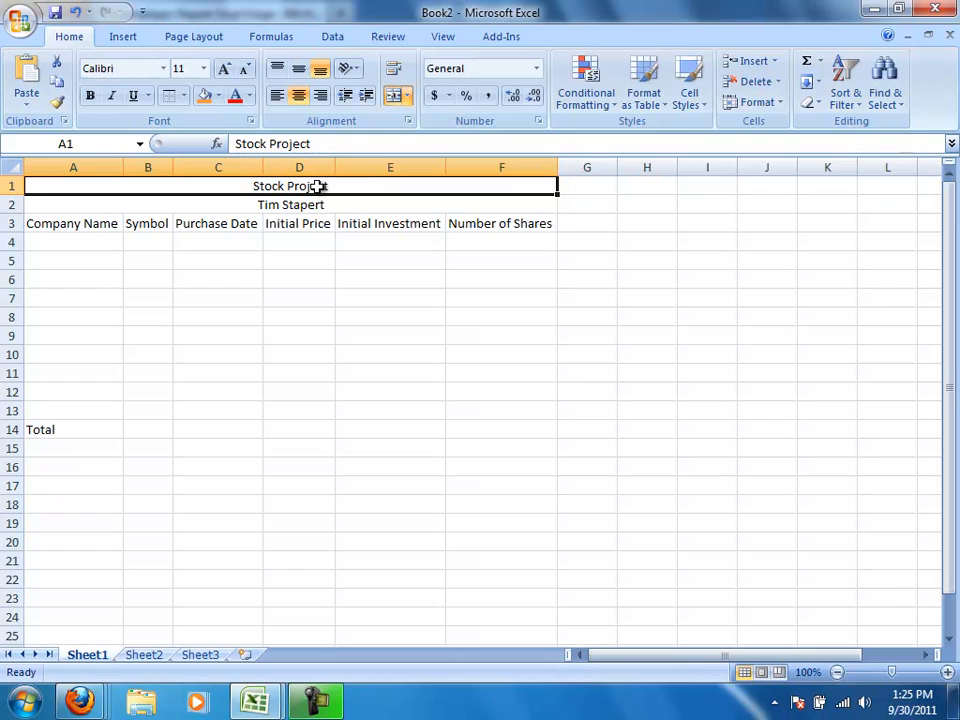
click(689, 90)
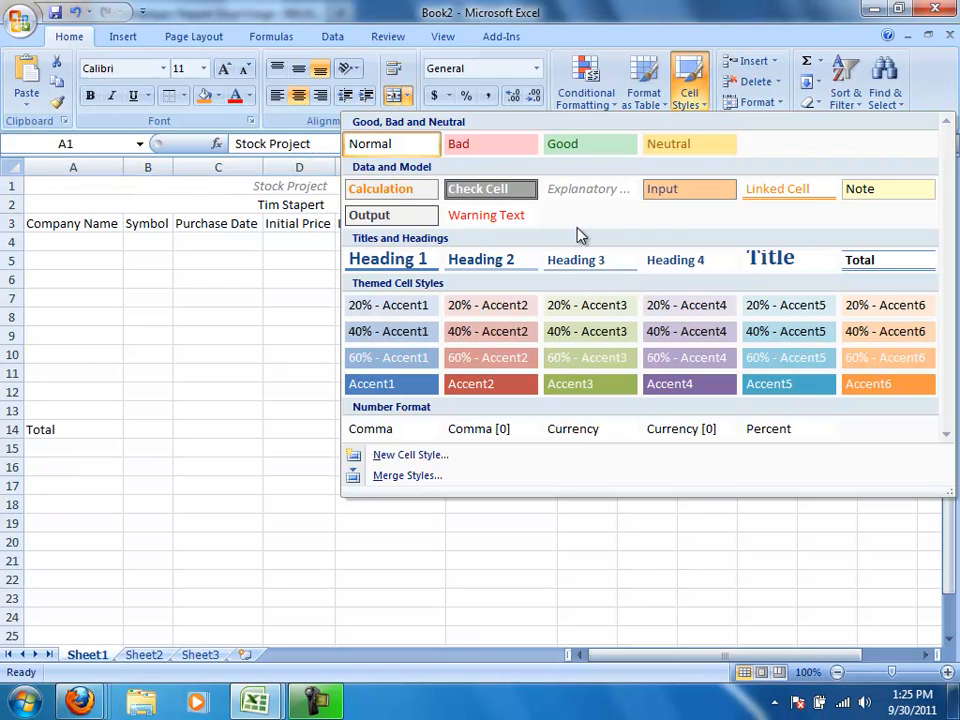
click(408, 388)
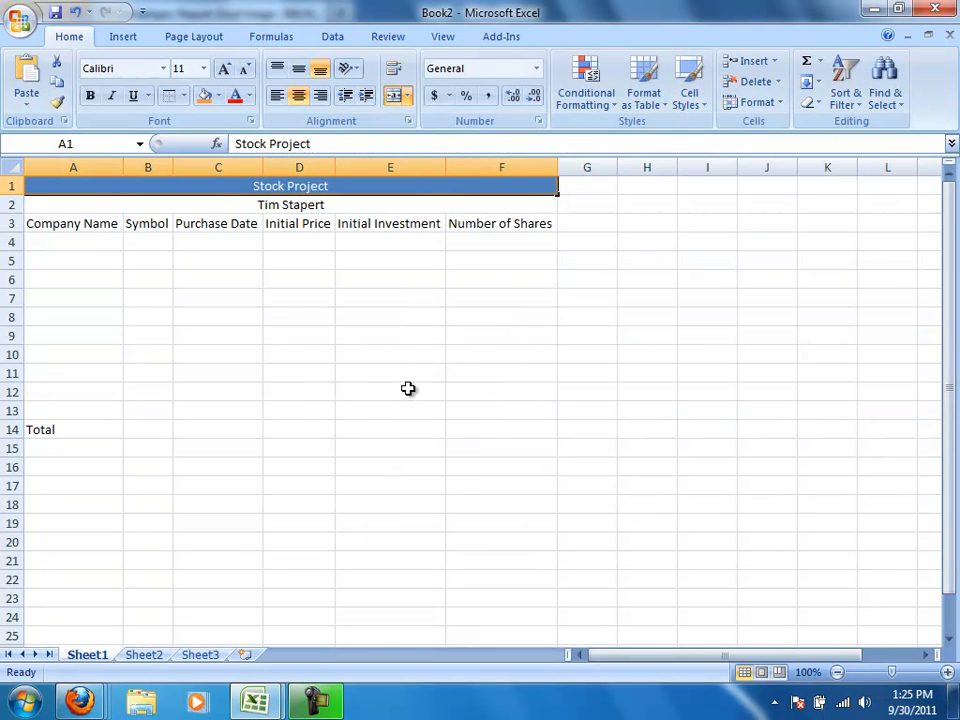
click(205, 70)
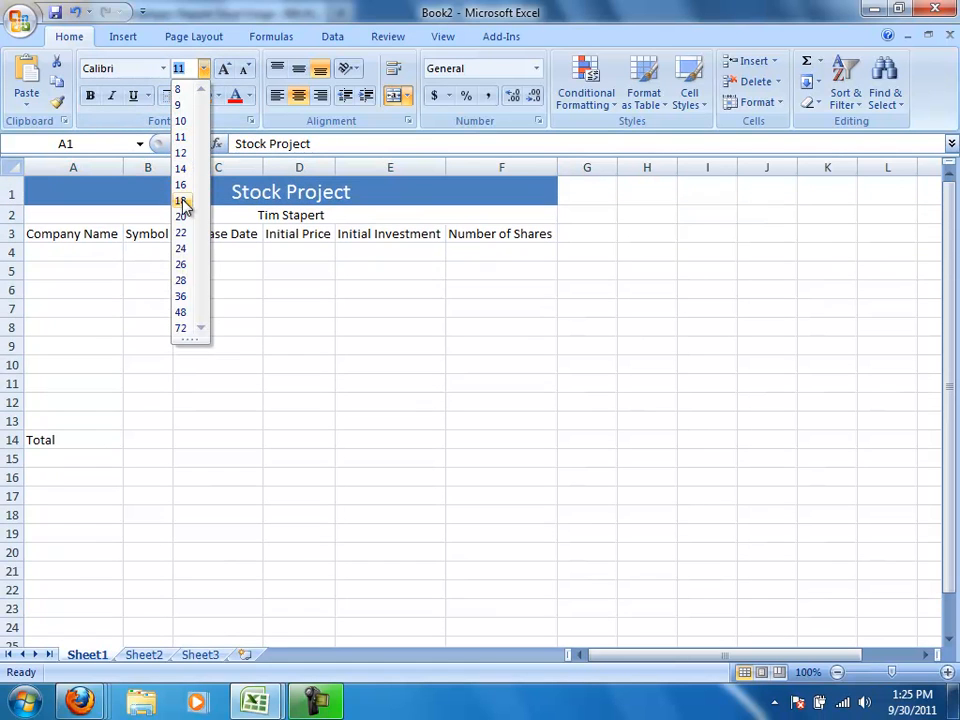
click(183, 201)
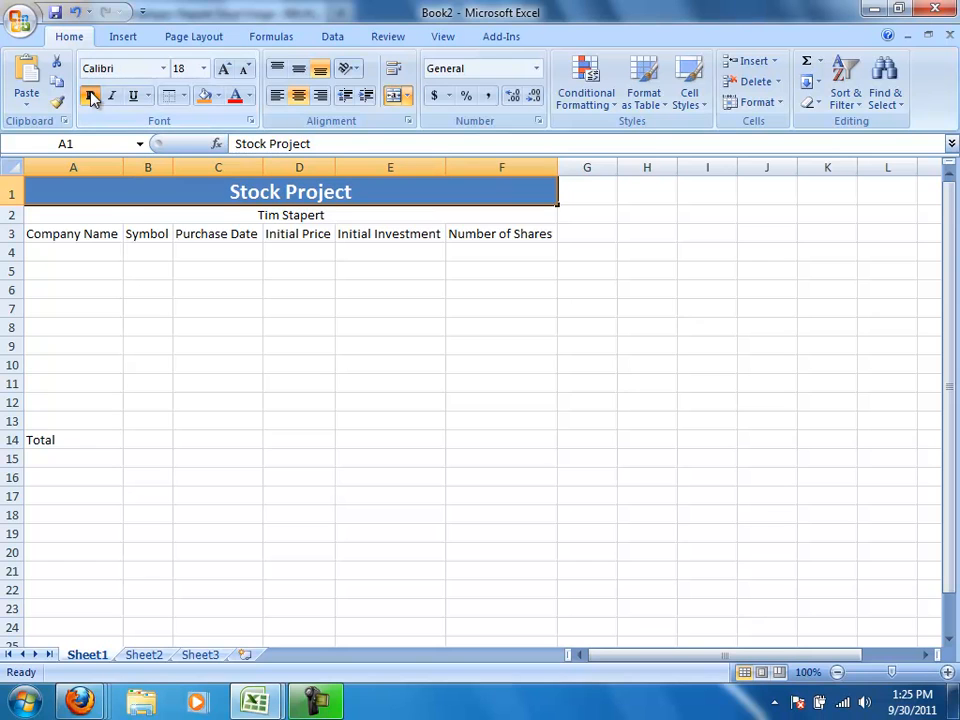
click(152, 215)
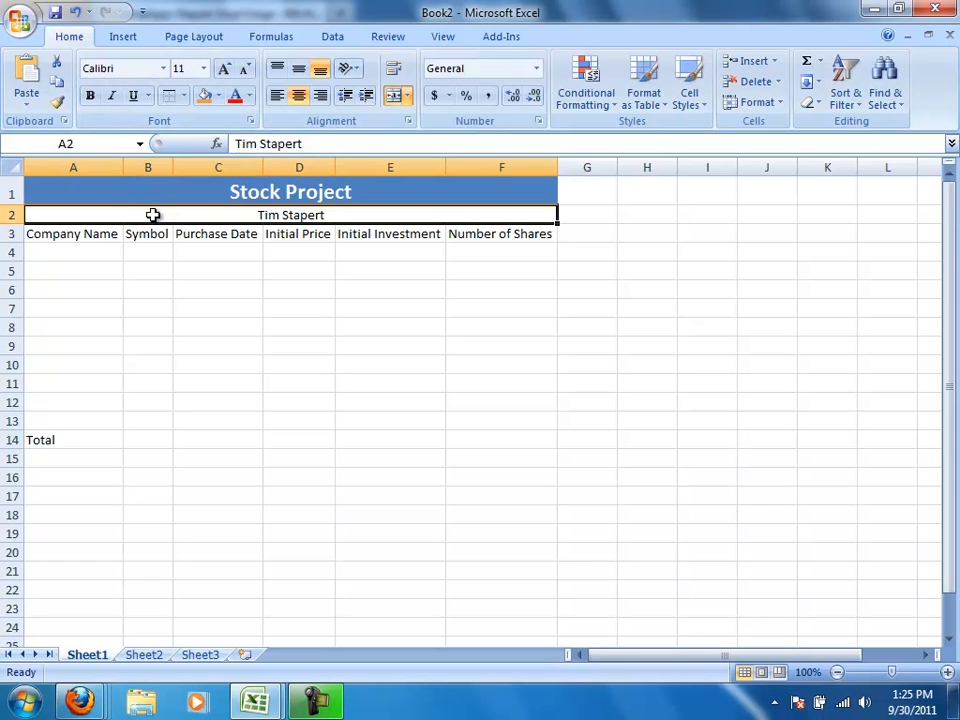
key(ctrl+z)
key(ctrl+z)
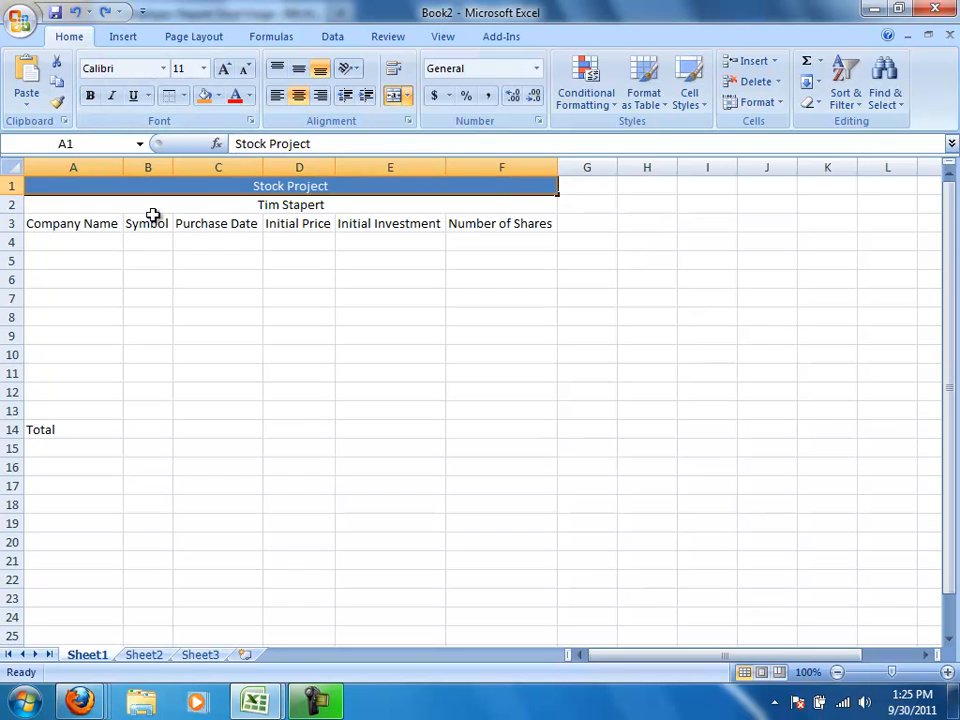
Apply the Accent1 cell style to the Stock Project title and make its text bold at size 18.
click(679, 108)
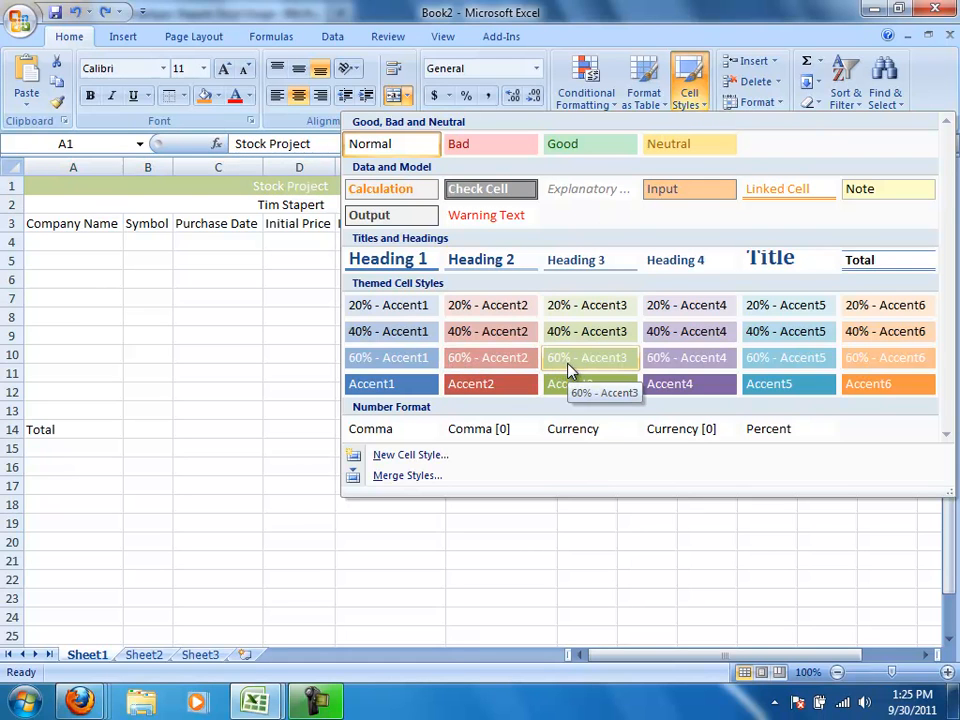
click(414, 389)
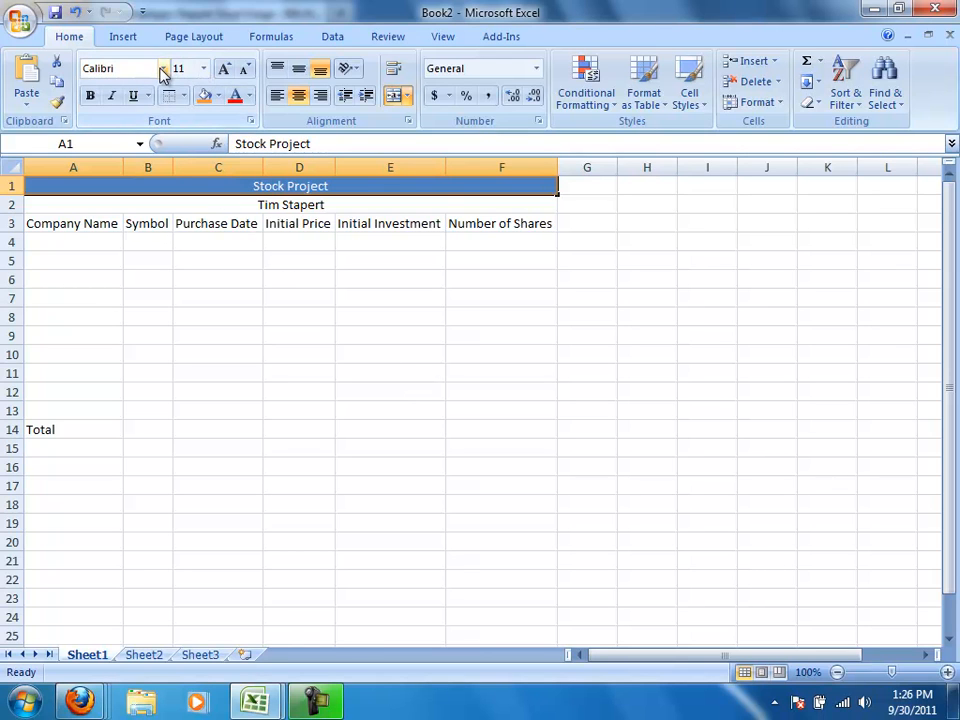
click(203, 70)
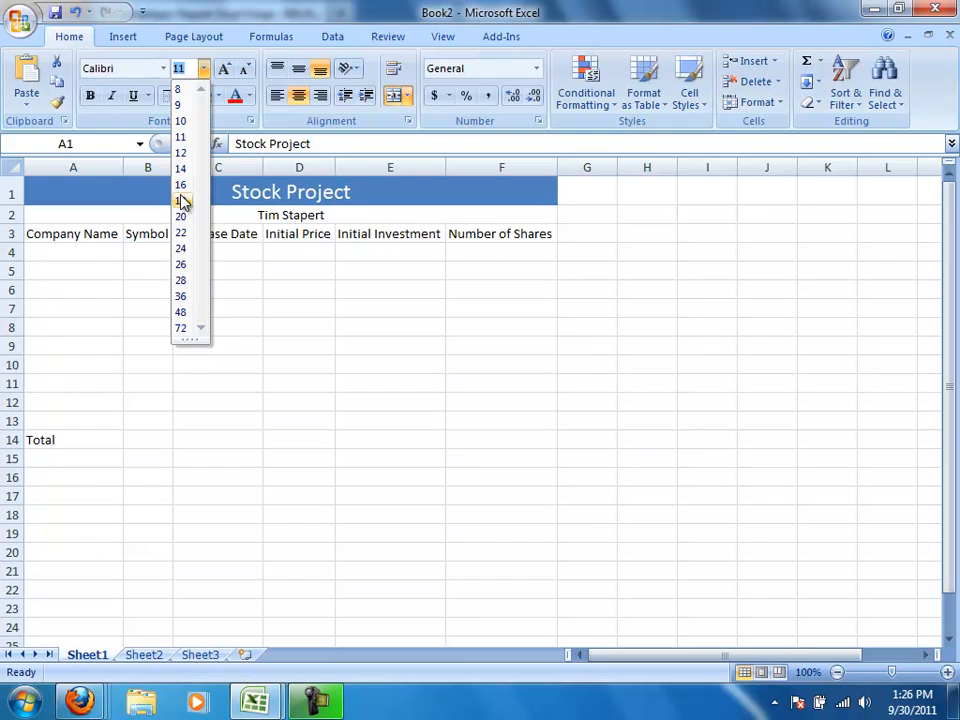
click(182, 201)
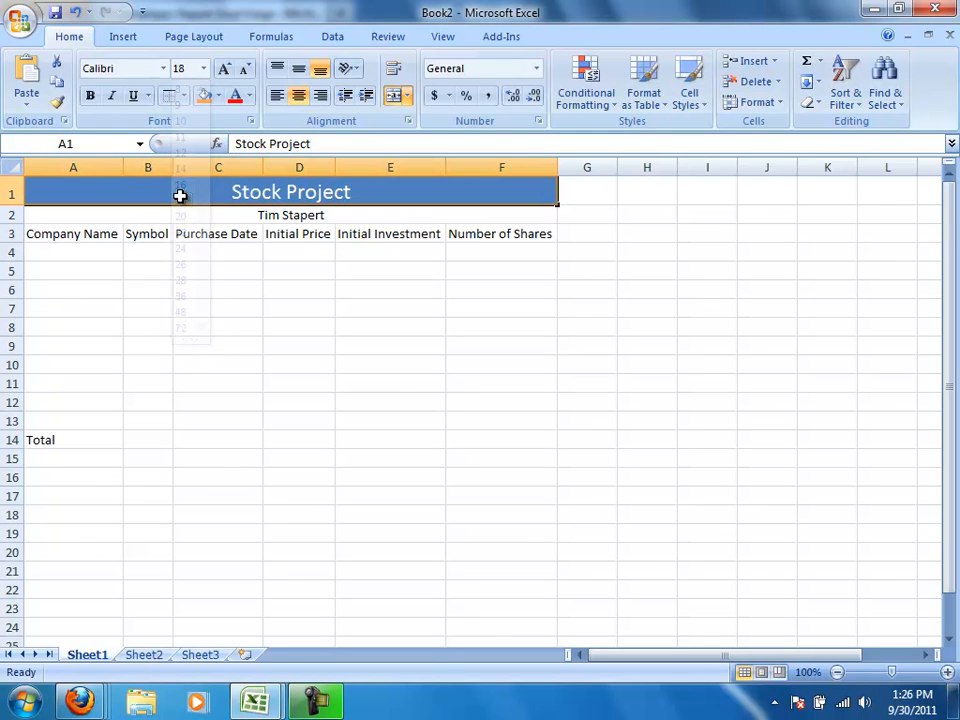
click(90, 97)
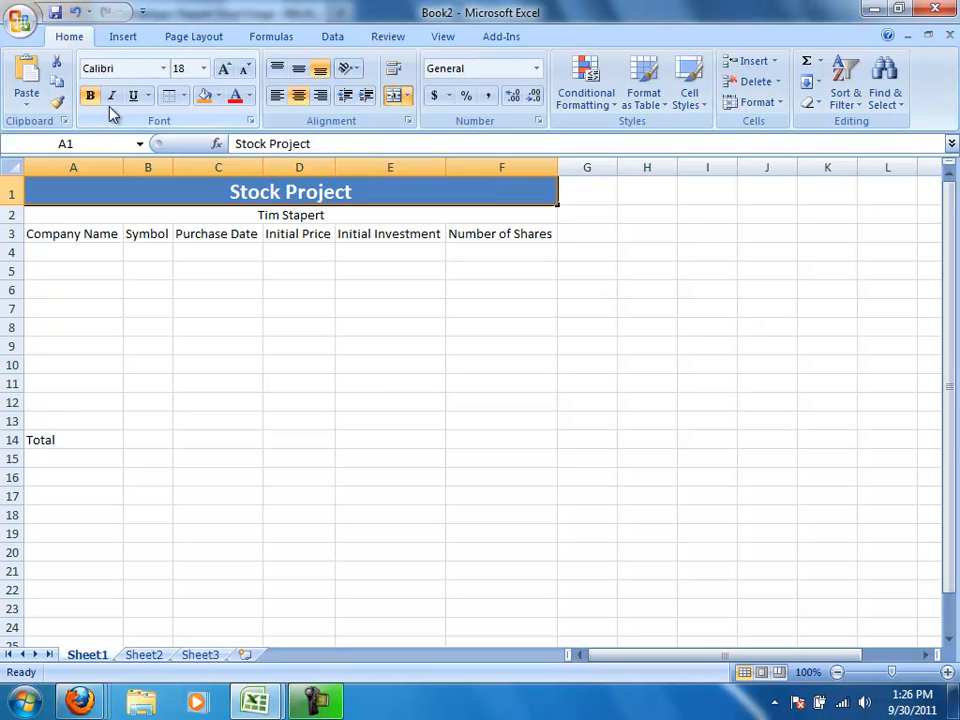
Fill the merged name cell in row 2 with the orange theme color.
click(200, 216)
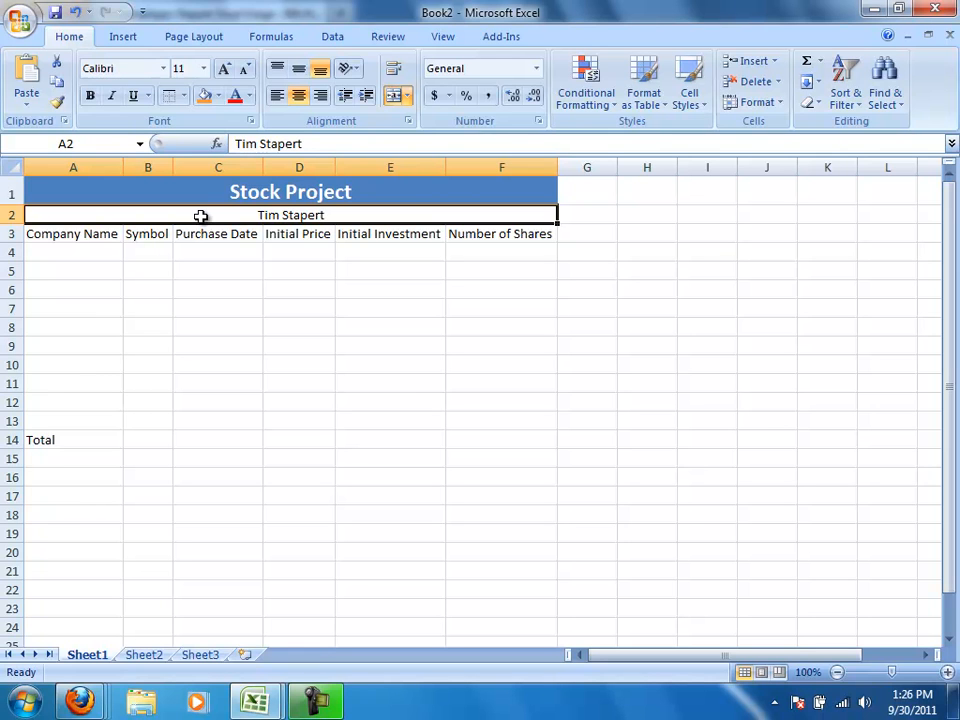
click(220, 96)
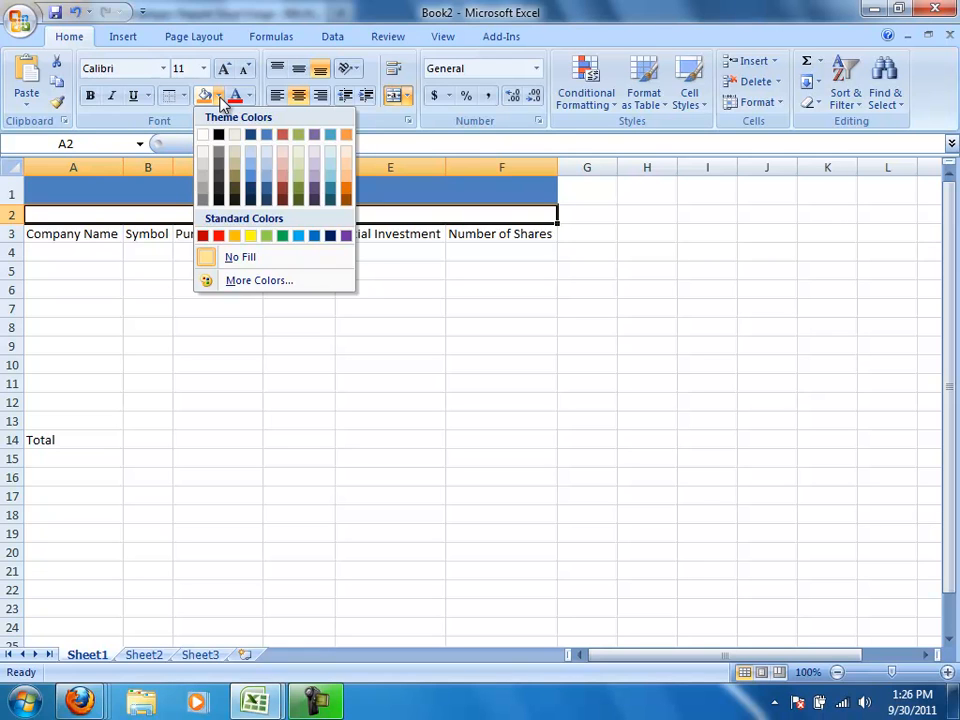
click(344, 136)
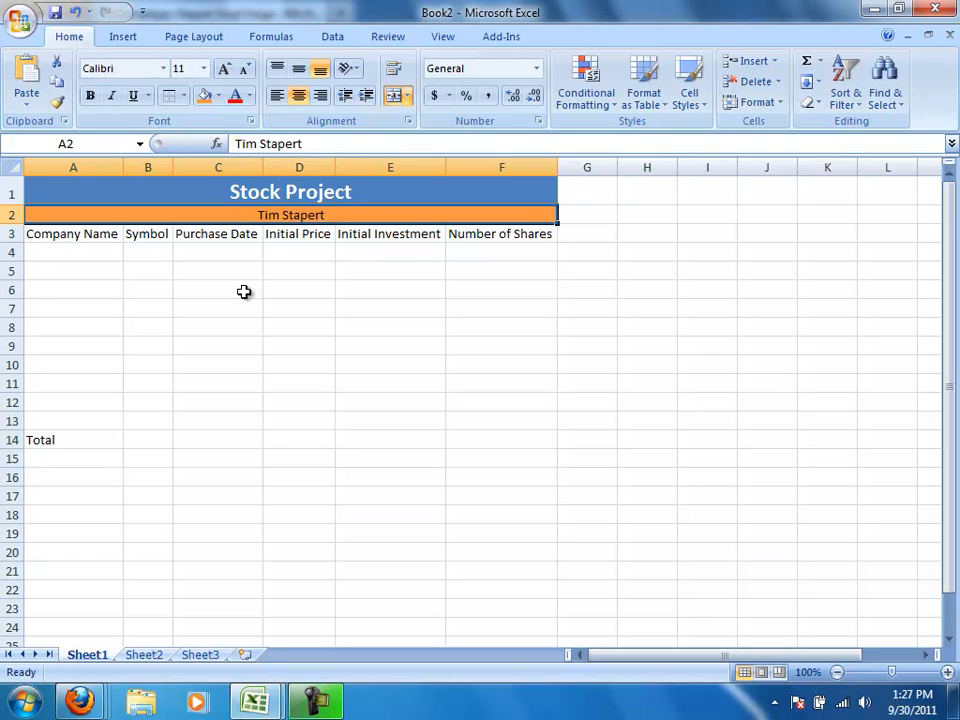
Put a Thick Box Border around the merged title cell in row 1 and the merged name cell in row 2.
click(214, 198)
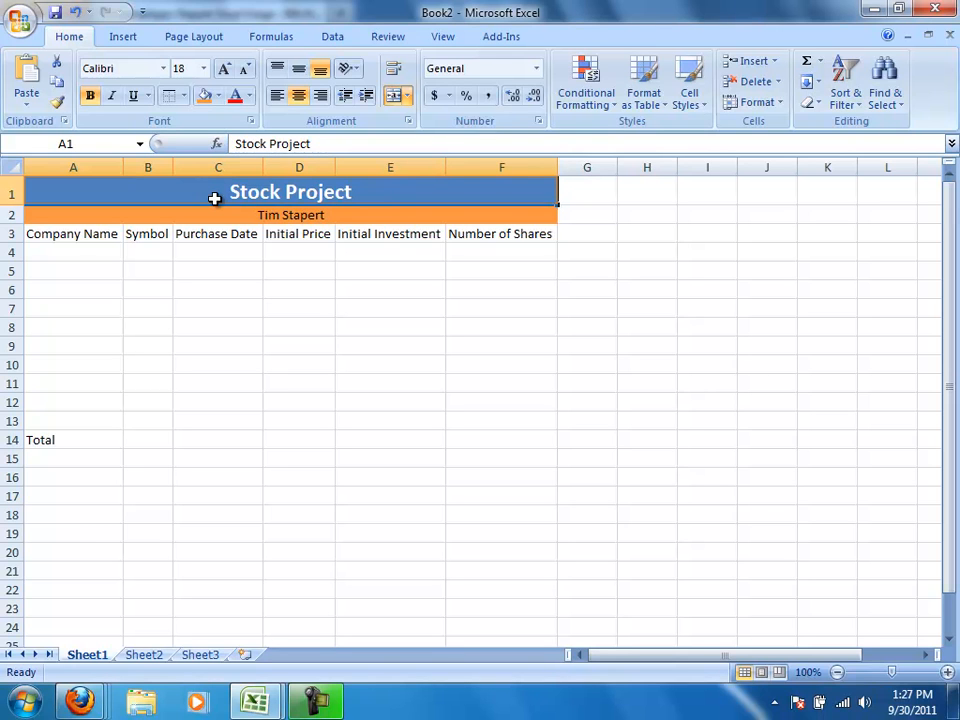
click(182, 100)
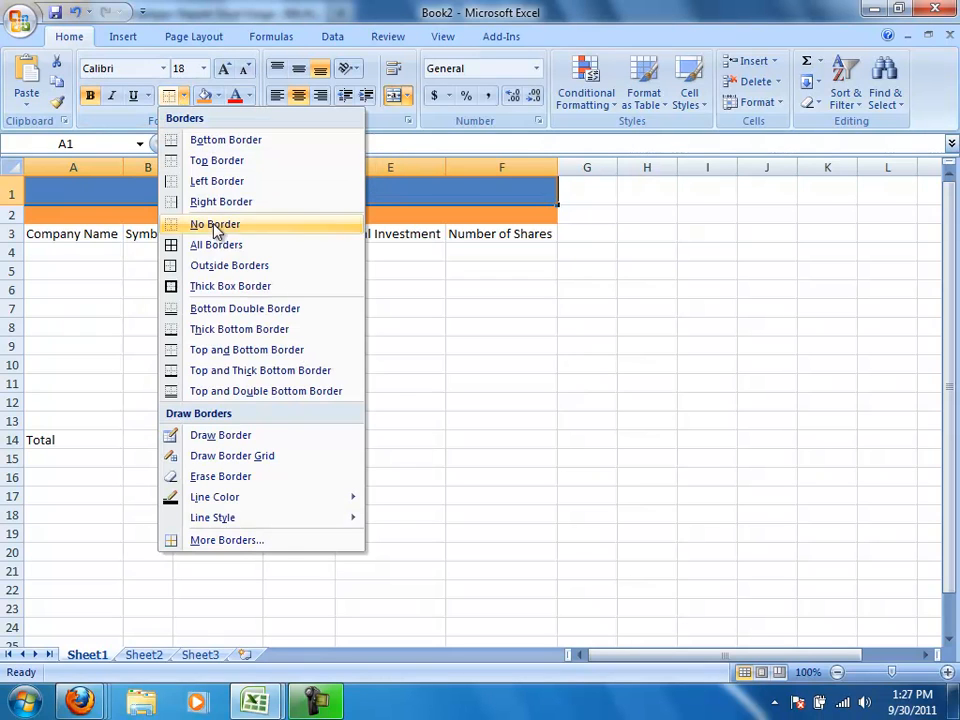
click(233, 292)
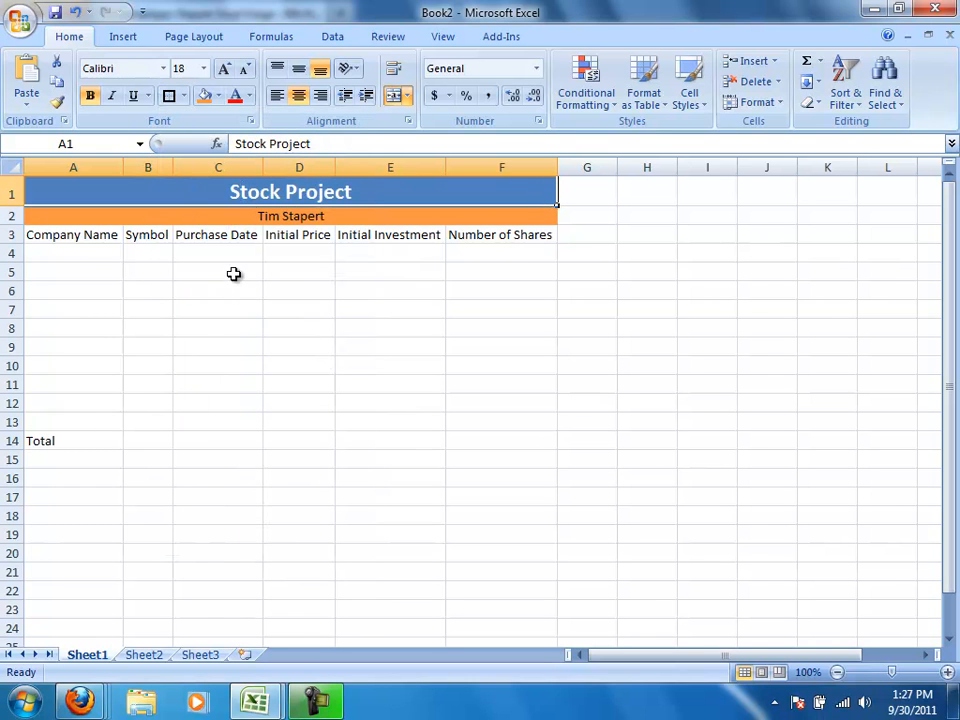
click(233, 272)
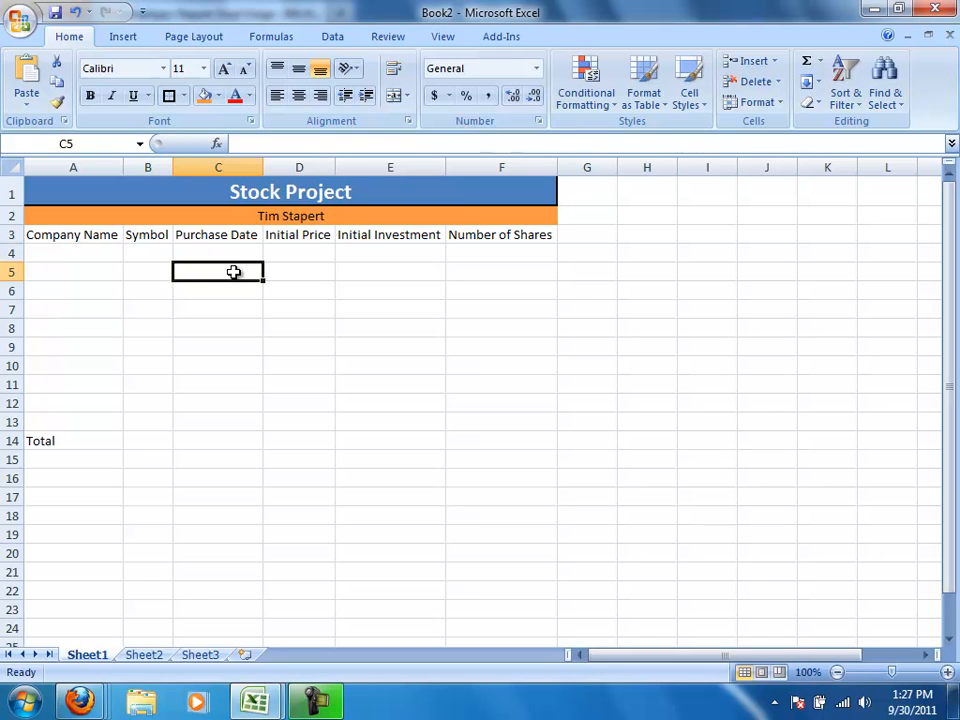
click(220, 215)
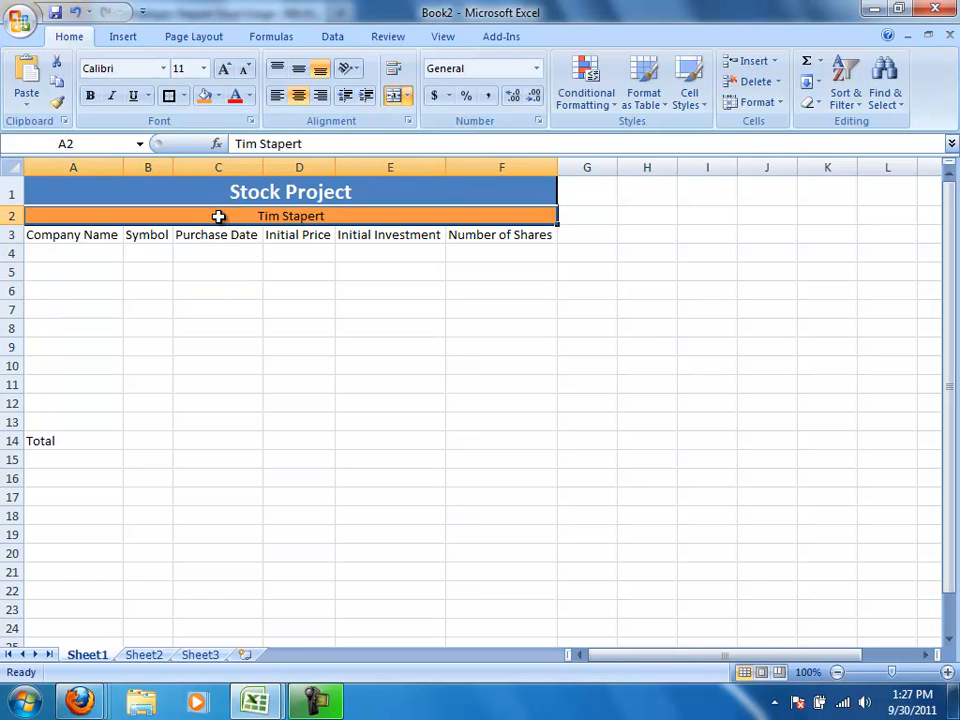
click(169, 100)
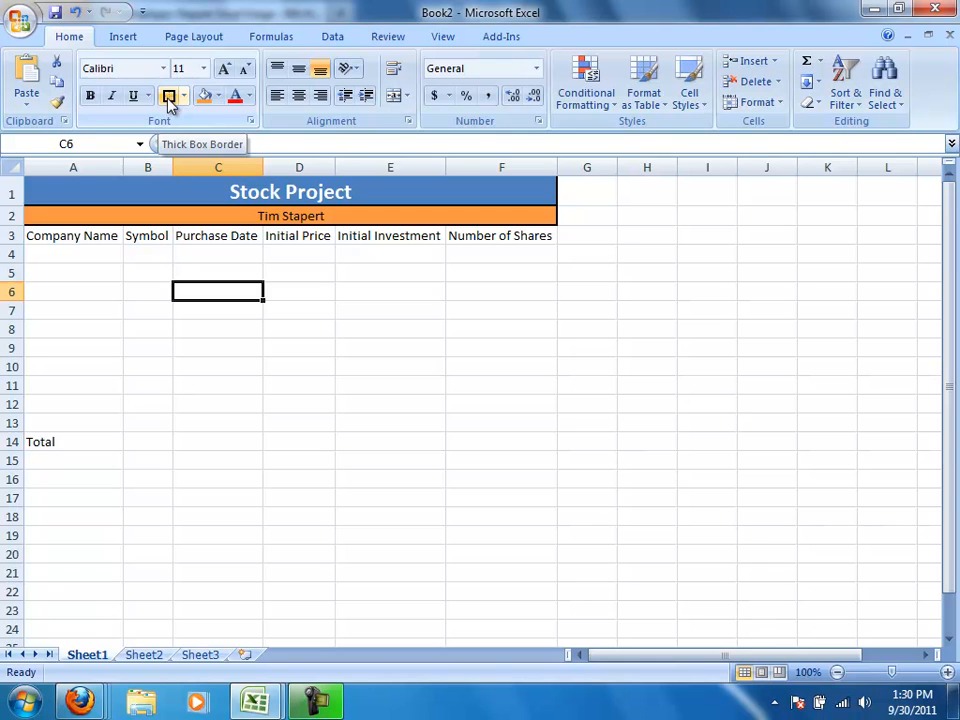
Make the column headings in row 3 and the Total row 14 bold.
click(8, 236)
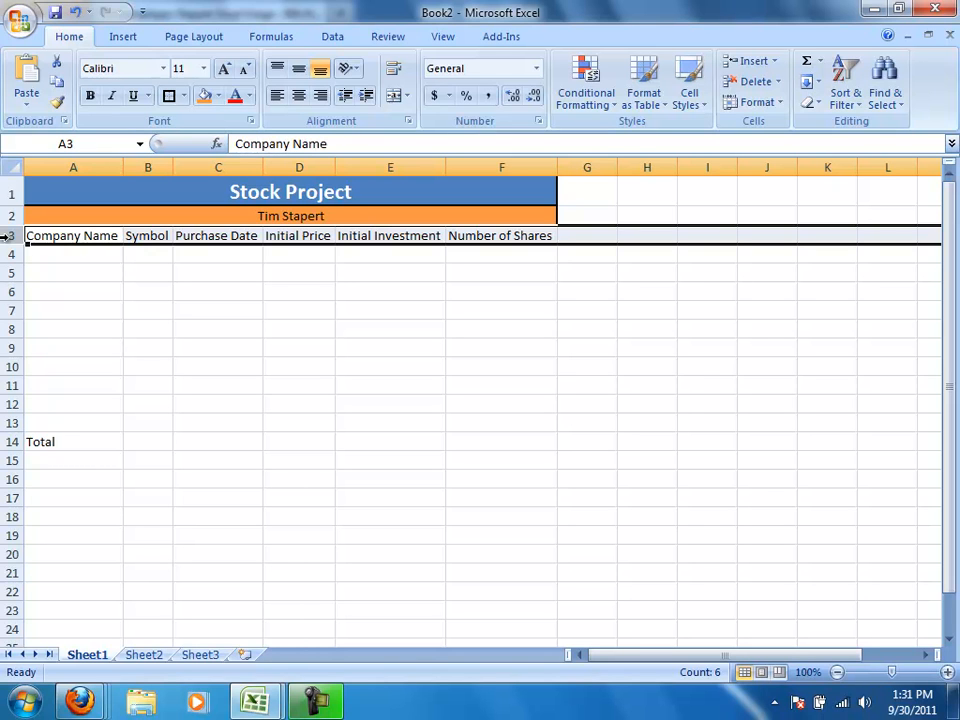
click(90, 96)
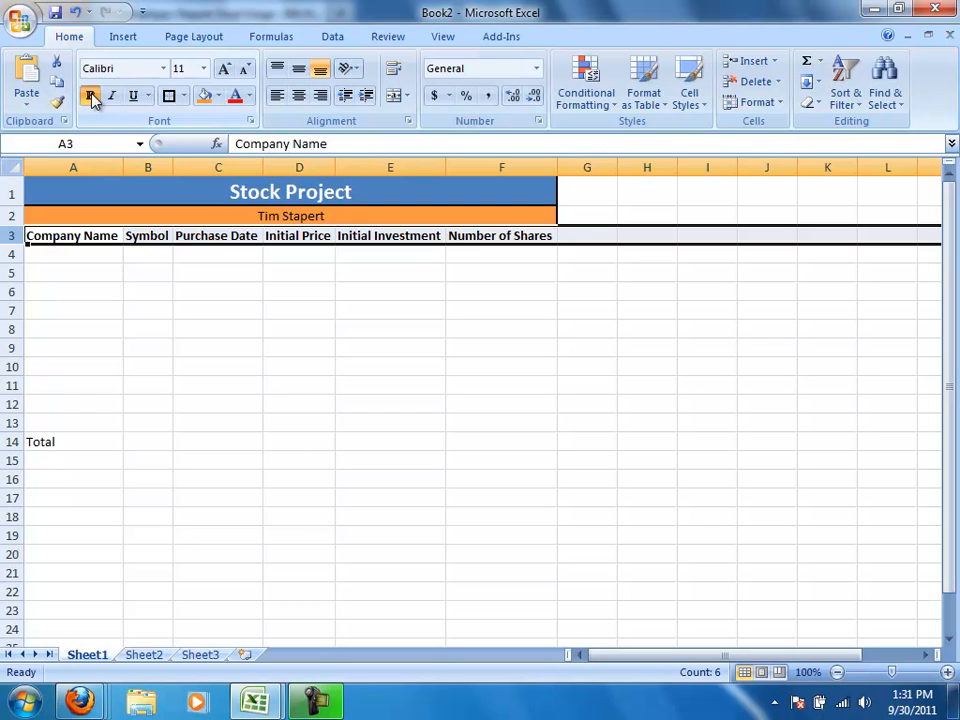
click(12, 442)
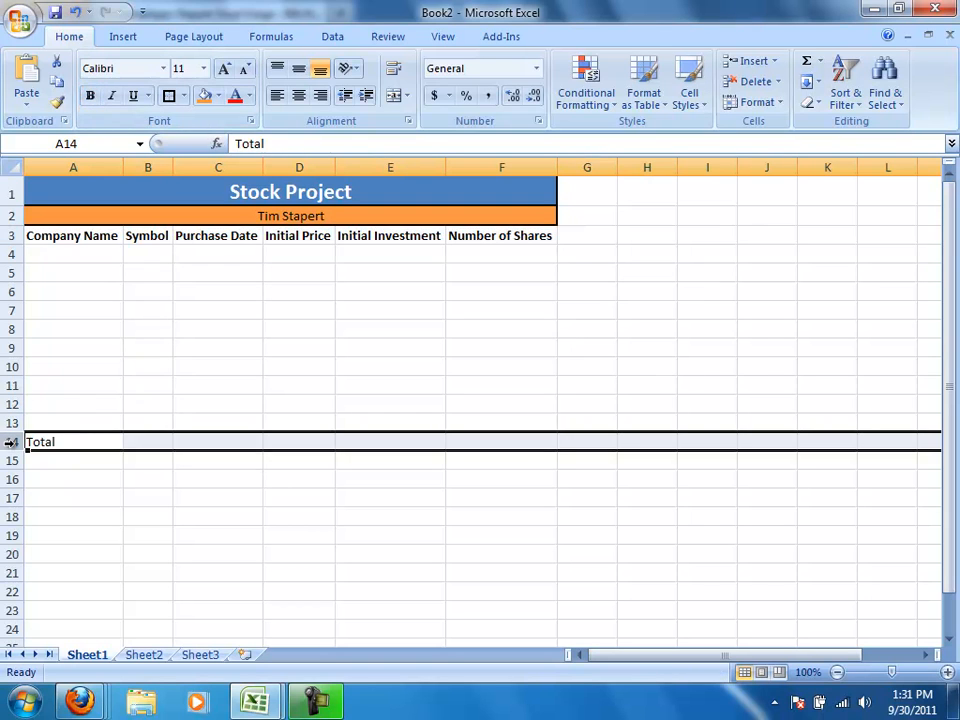
click(92, 97)
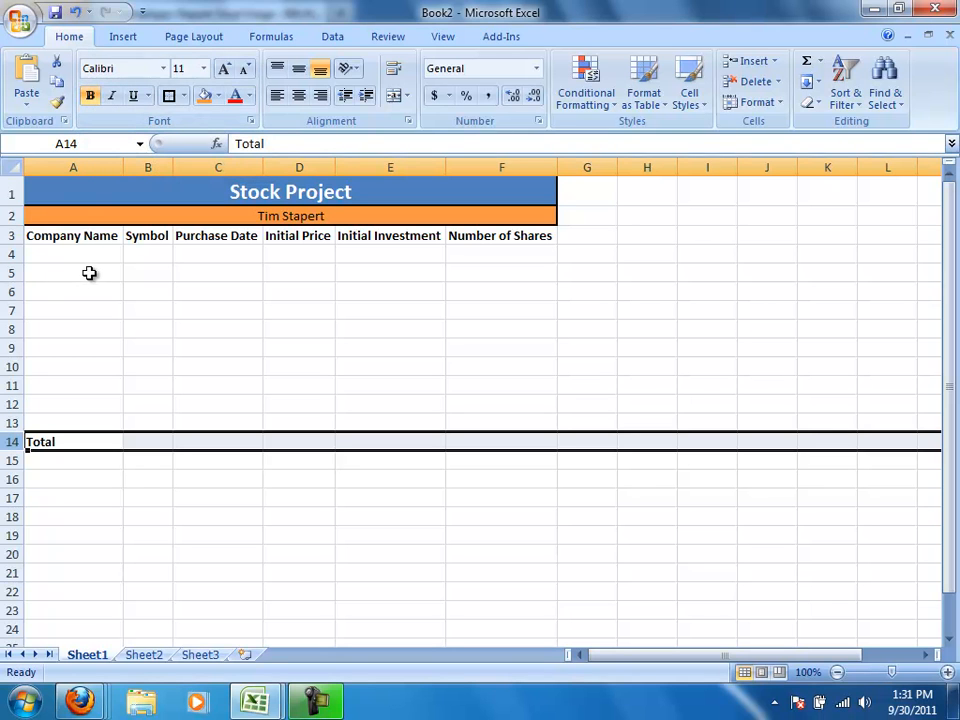